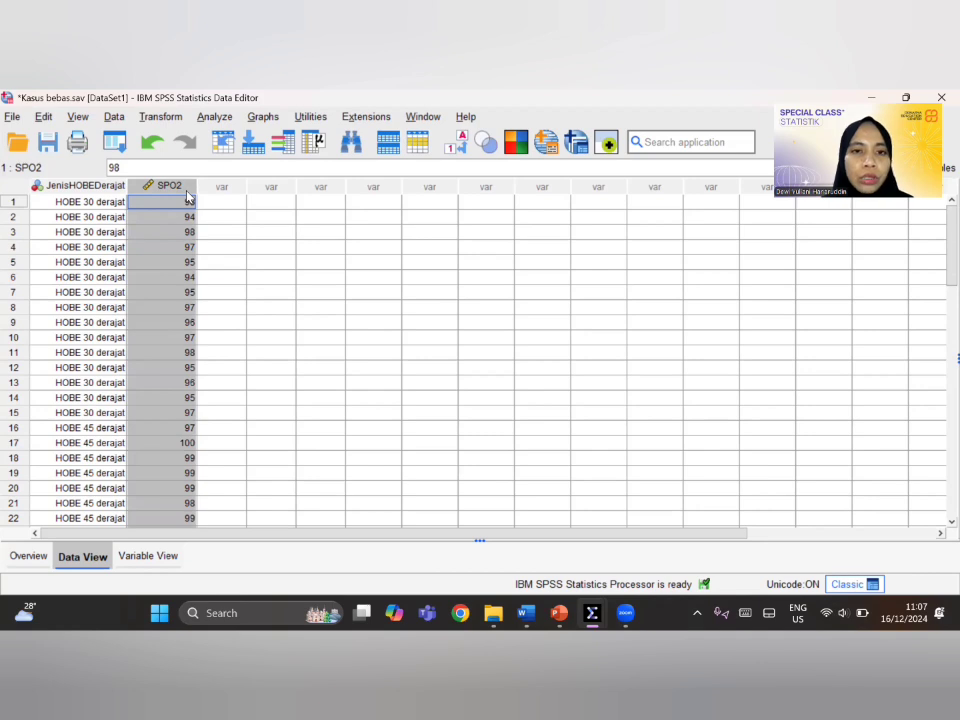
Look through the SPO2 values recorded for the HOBE 30, 45 and 60 derajat groups.
left_click(171, 266)
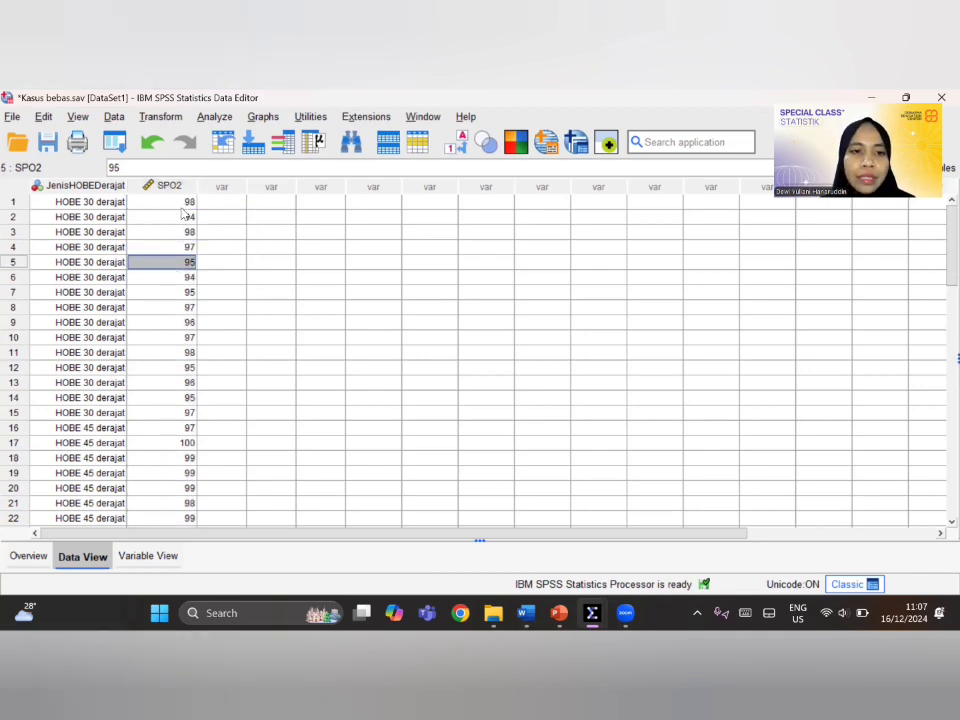
left_click(185, 203)
scroll(172, 331, "down", 3)
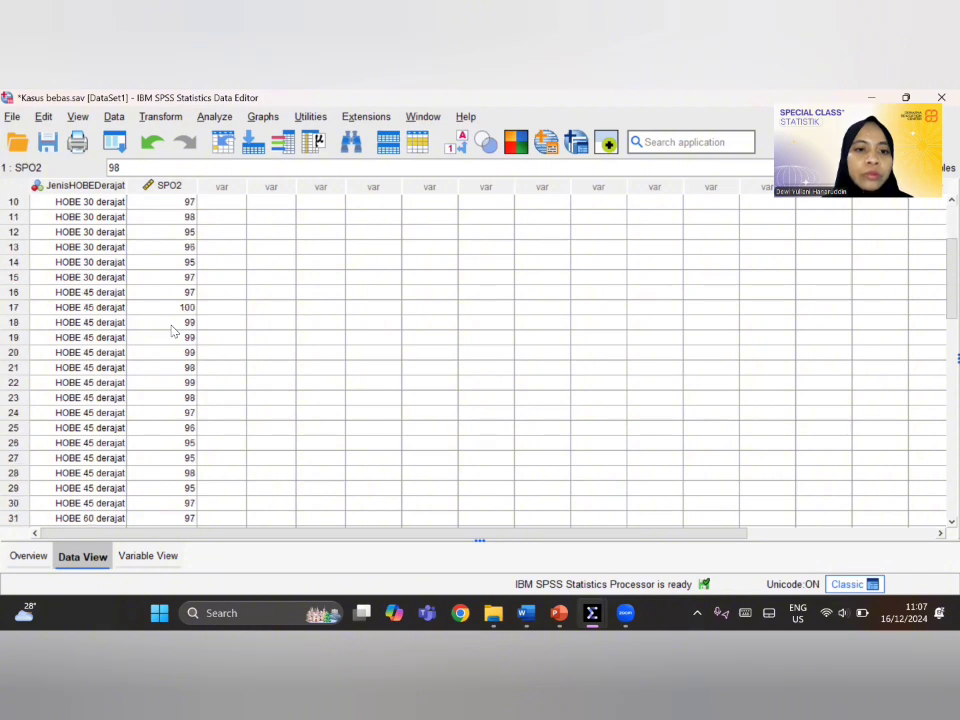
scroll(172, 331, "down", 3)
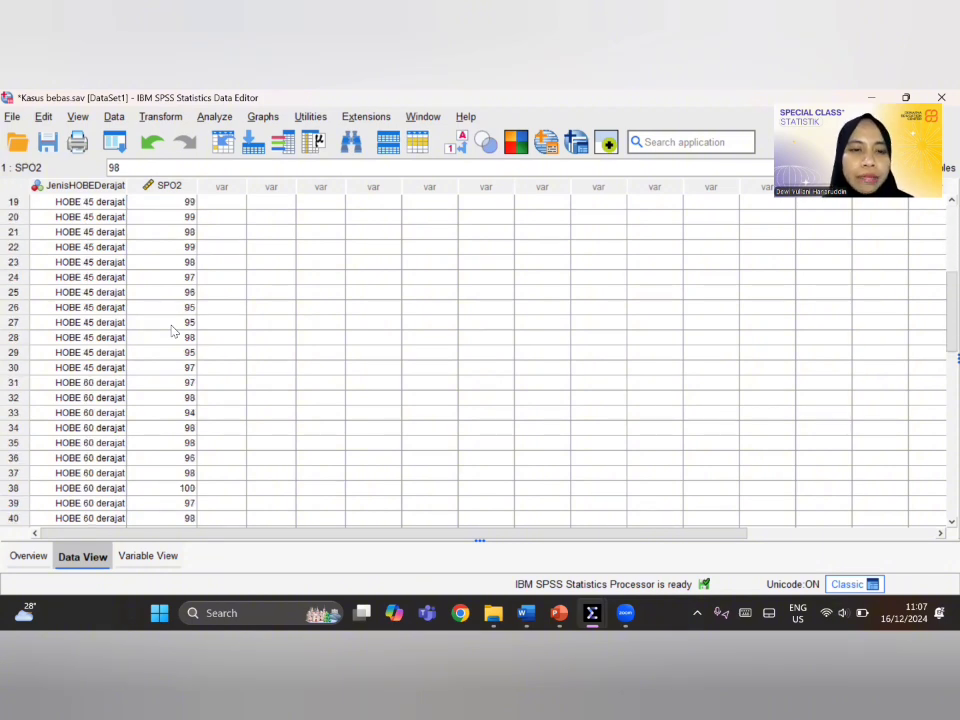
scroll(172, 331, "up", 6)
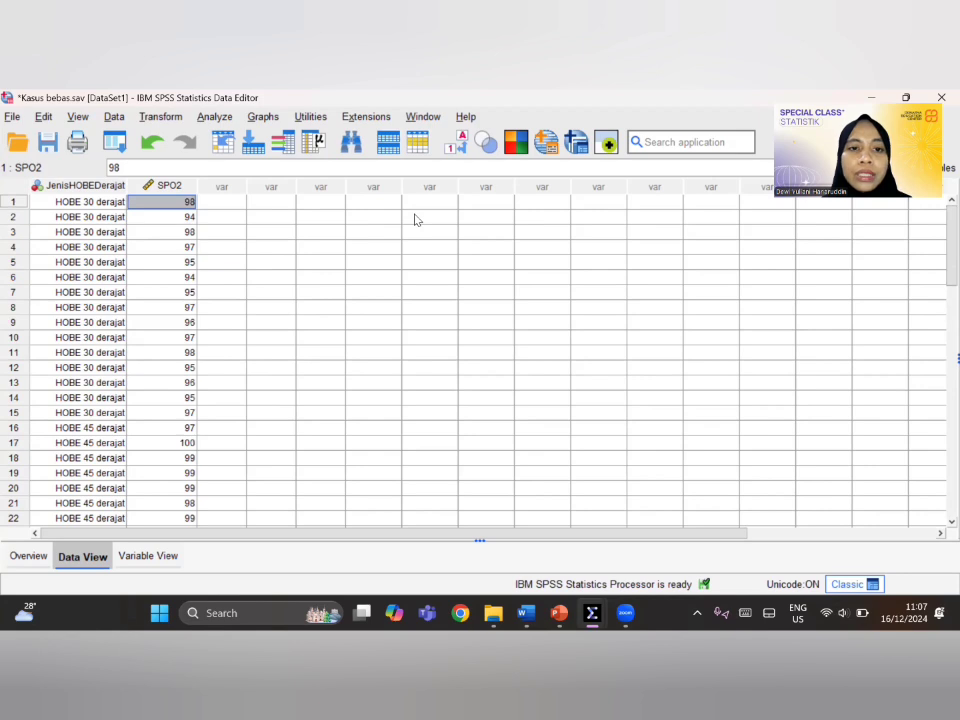
Set up an Explore analysis with SPO2 (%) as the dependent variable and Jenis HOBE (Derajat) as the factor.
left_click(229, 120)
mouse_move(339, 172)
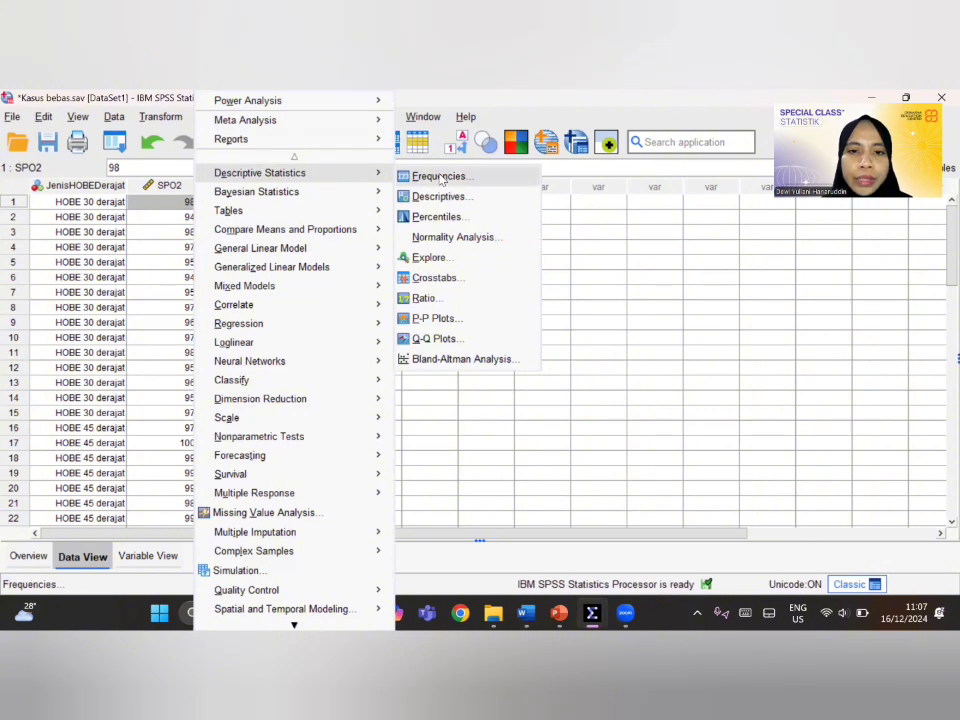
left_click(461, 259)
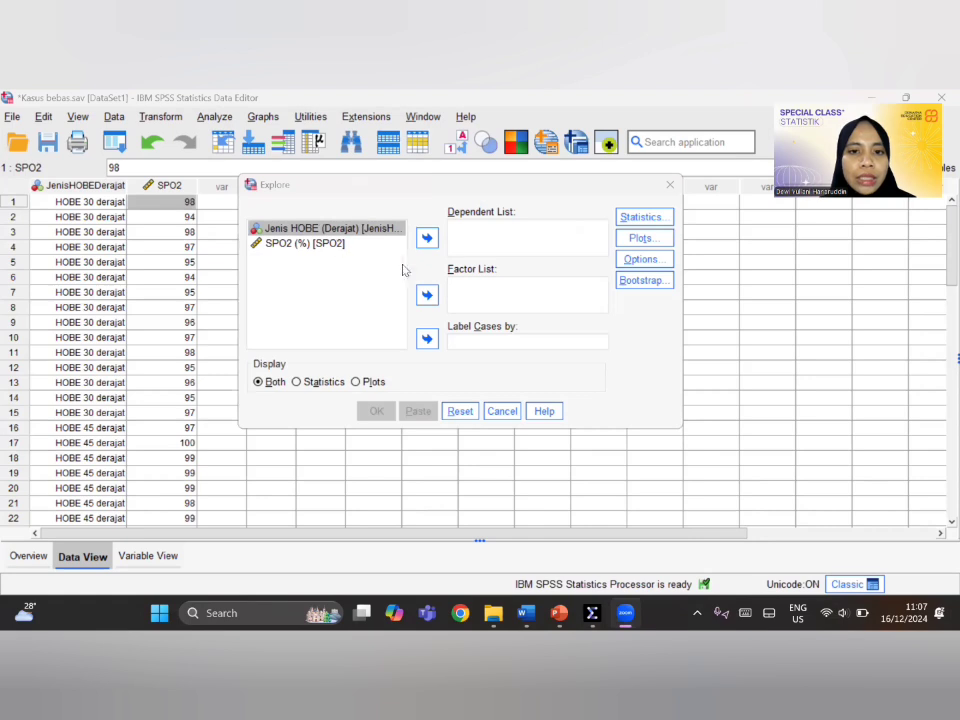
left_click(426, 296)
left_click(360, 230)
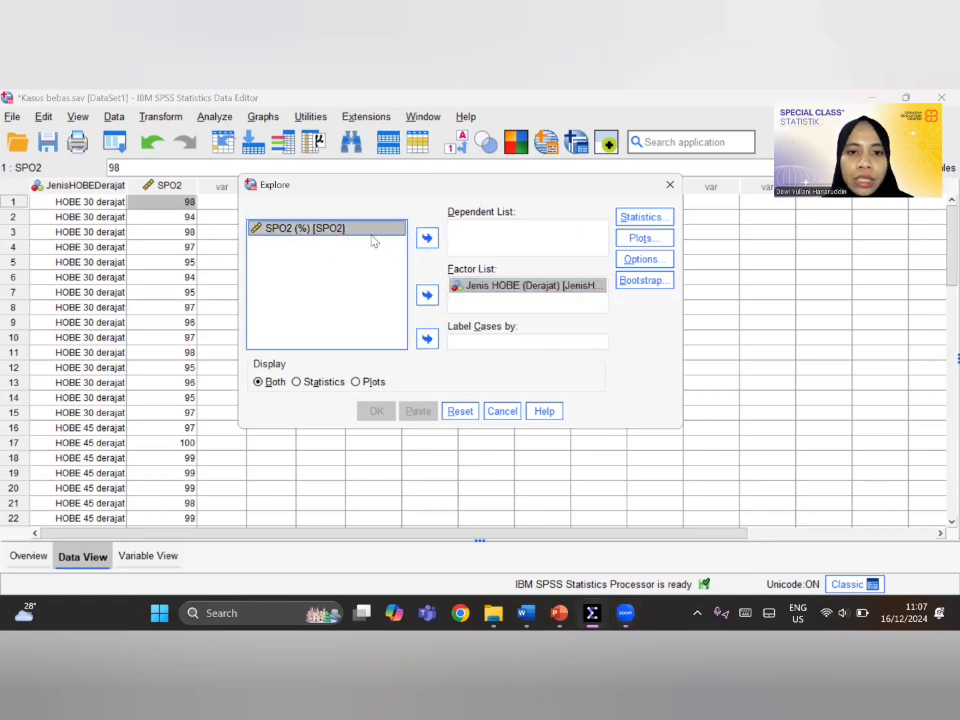
left_click(427, 238)
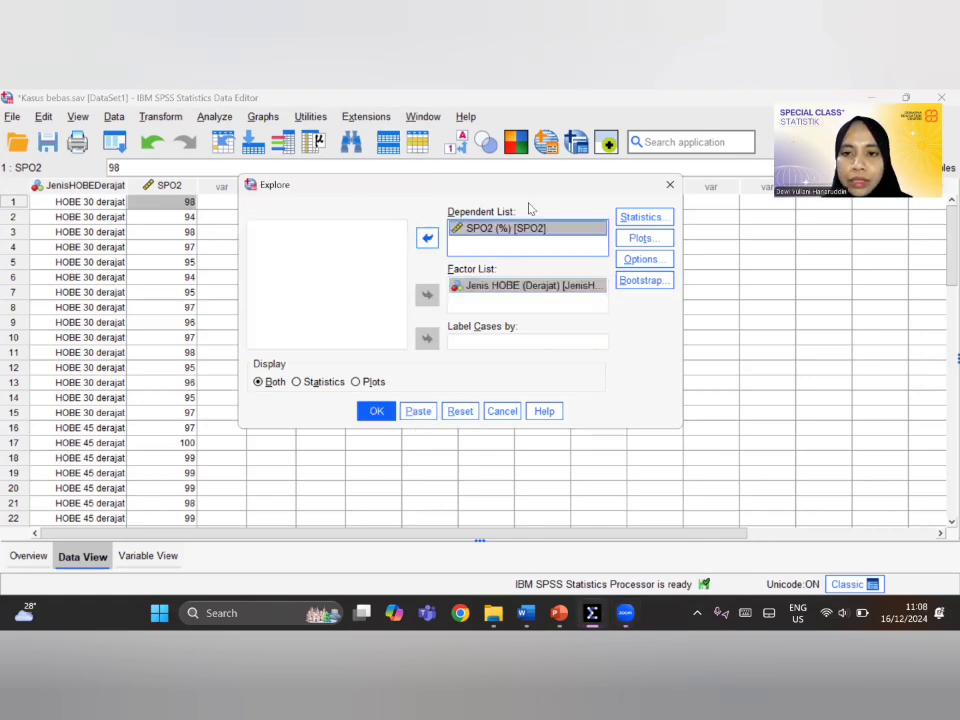
Include normality plots with tests in the Explore analysis and run it.
left_click(636, 240)
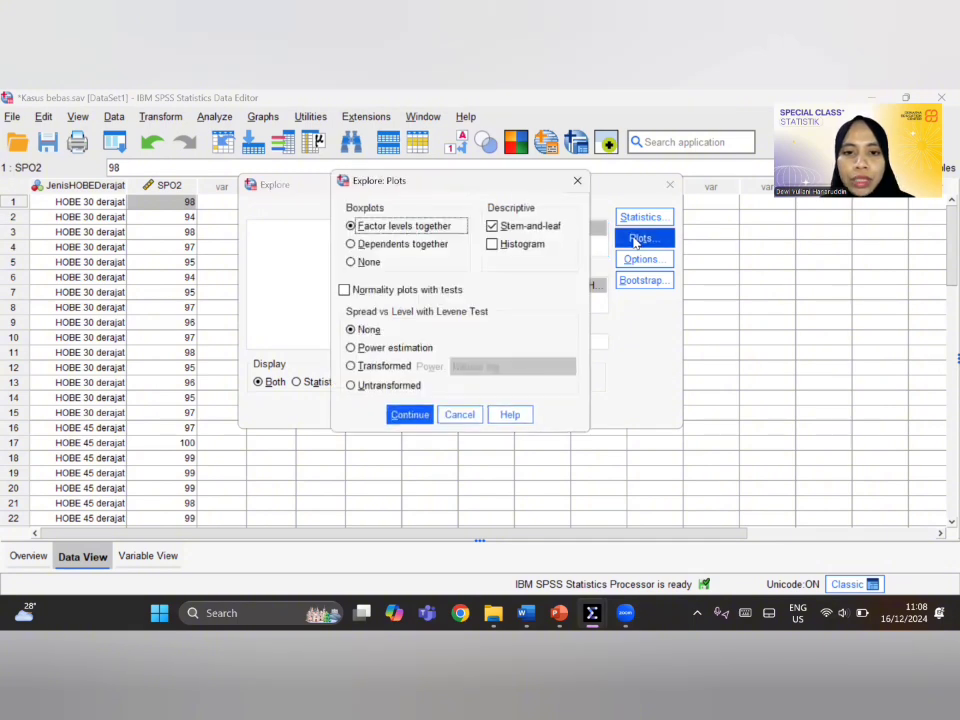
left_click(344, 290)
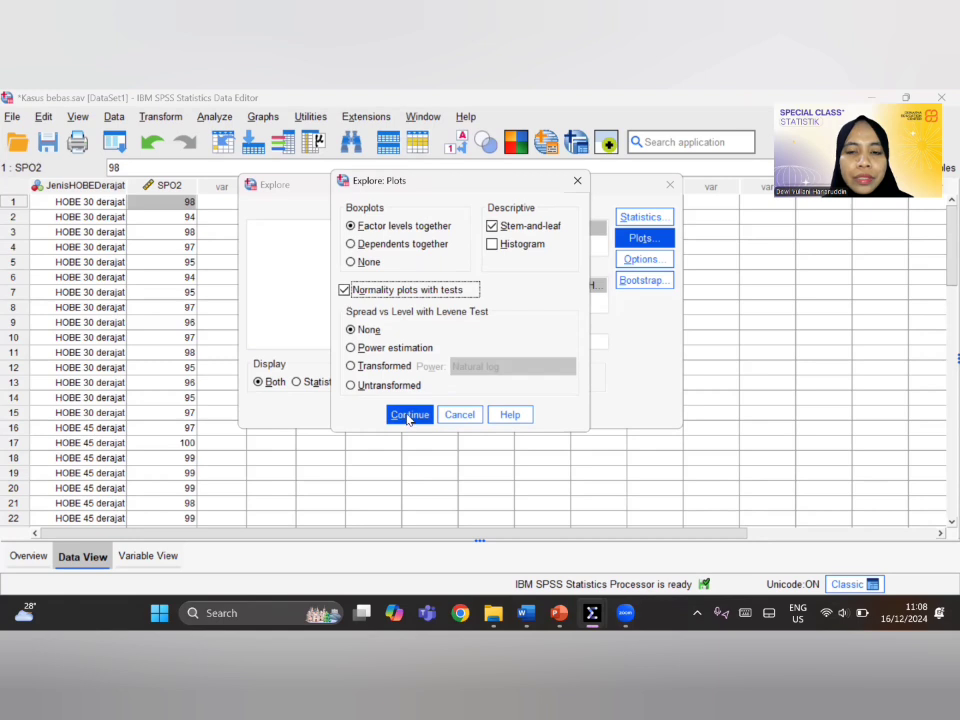
left_click(408, 416)
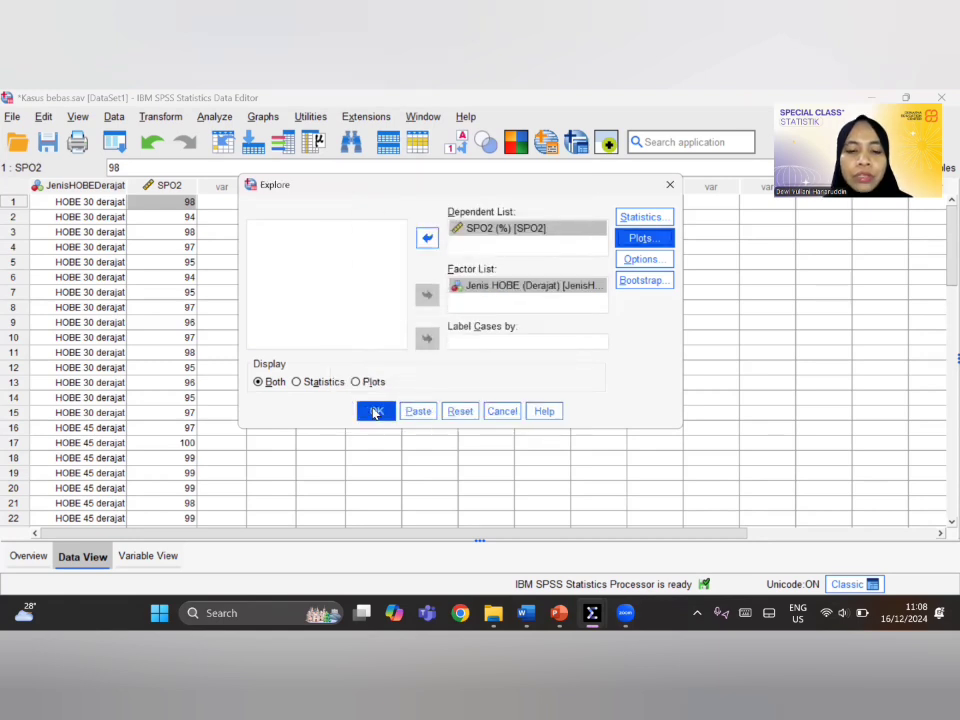
left_click(375, 412)
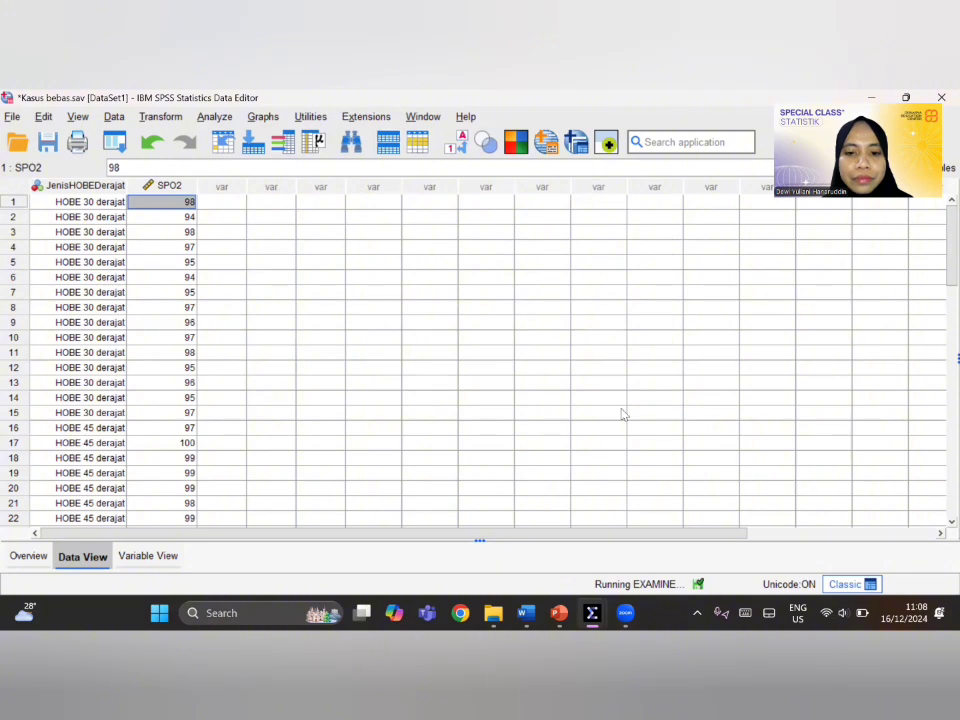
Examine the Explore output, from the case summary and descriptives to the Tests of Normality table for each HOBE group.
mouse_move(592, 612)
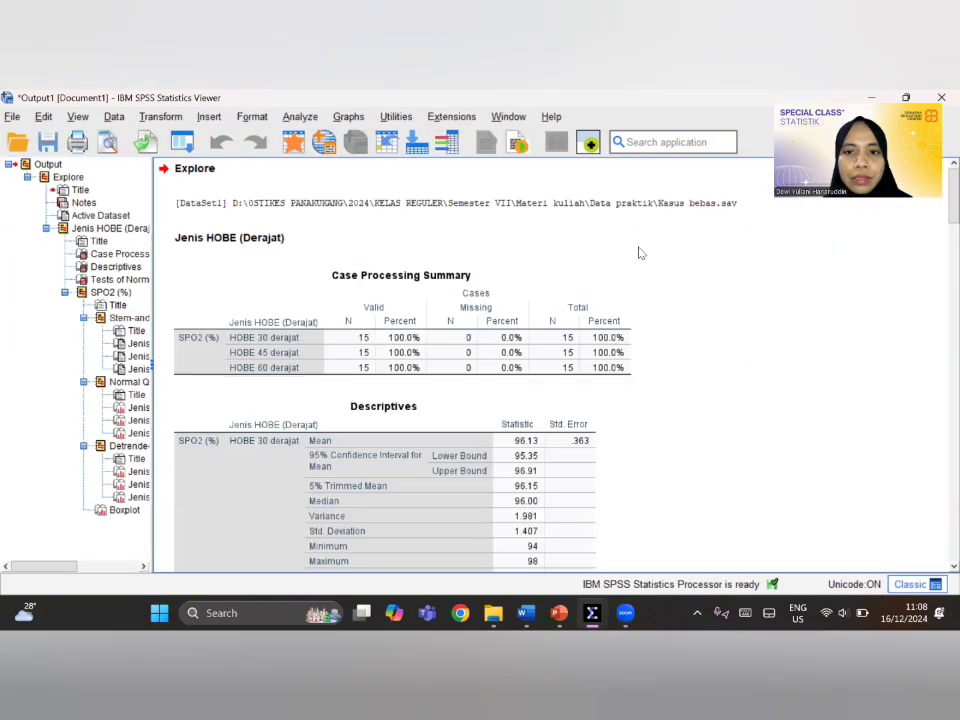
left_click(680, 252)
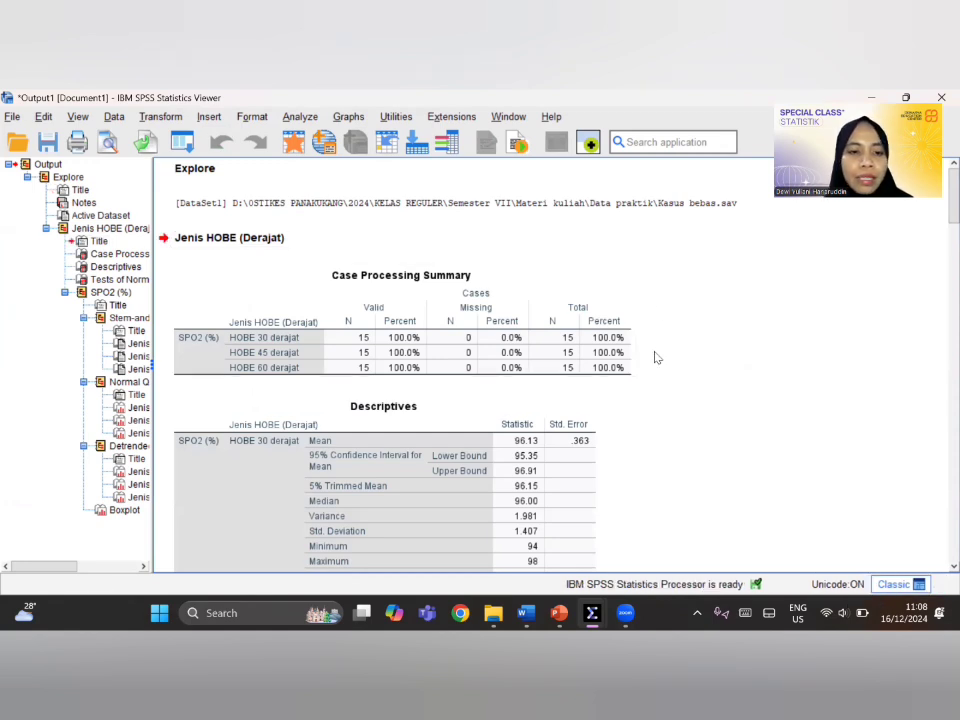
scroll(656, 357, "down", 5)
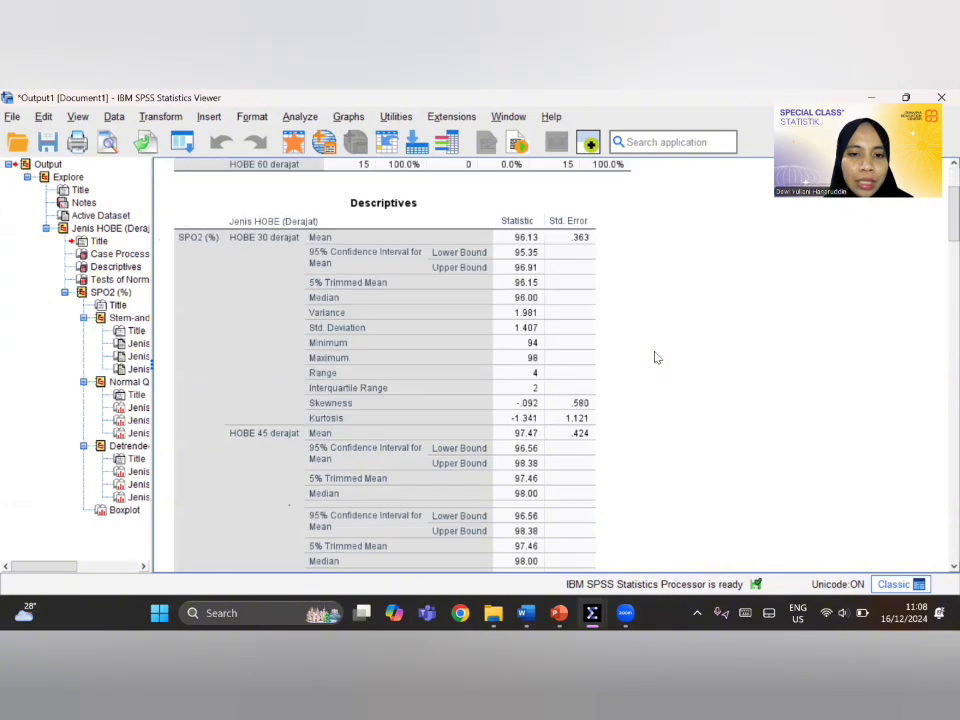
scroll(656, 357, "down", 13)
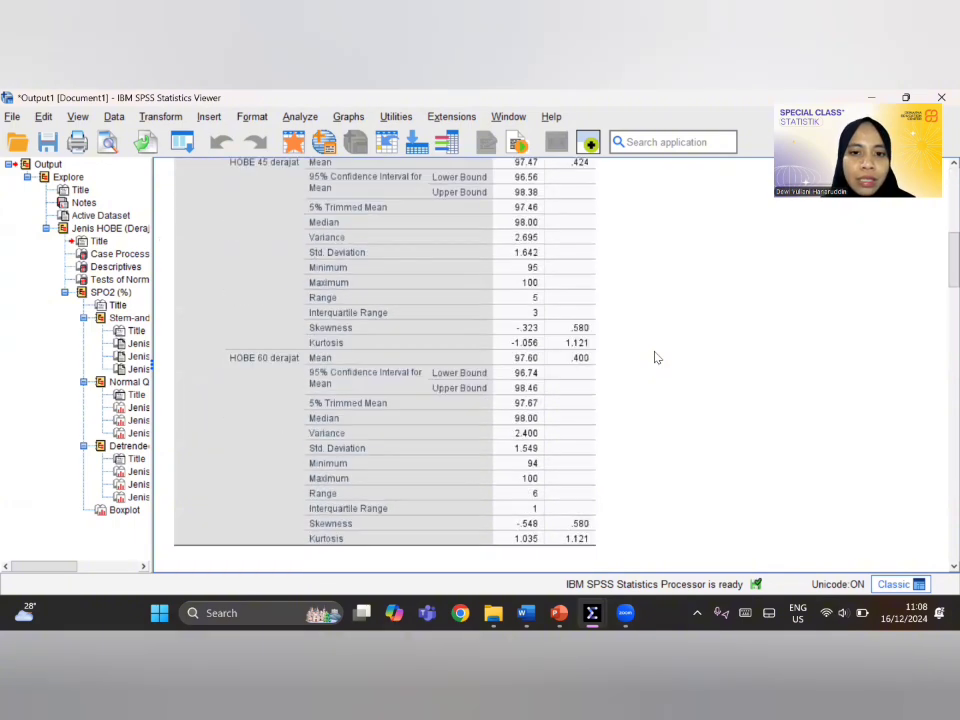
scroll(656, 357, "down", 2)
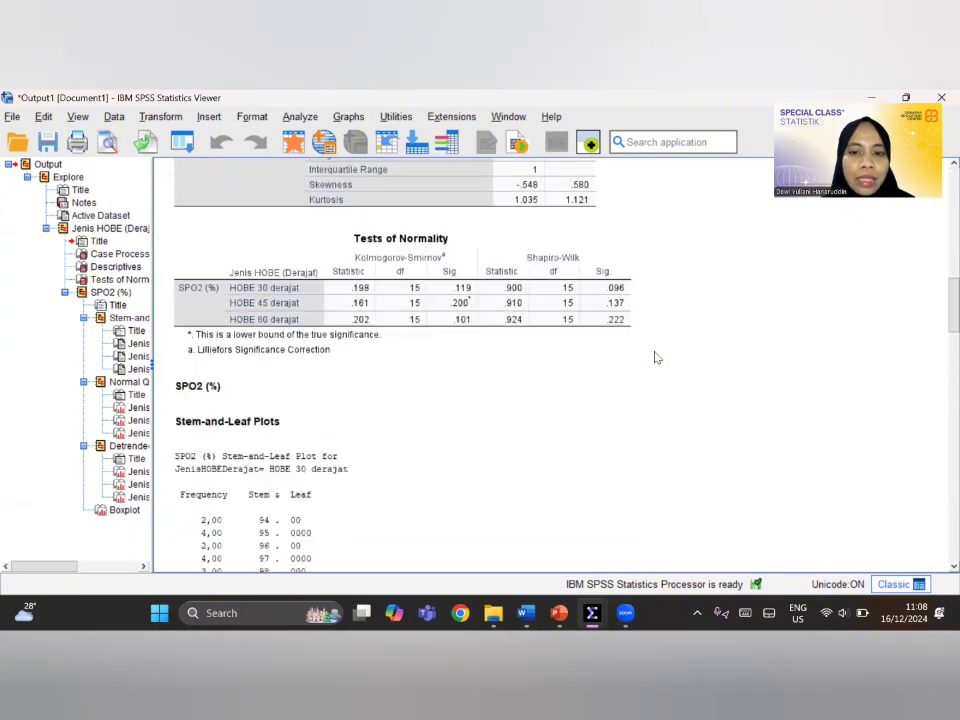
left_click(363, 240)
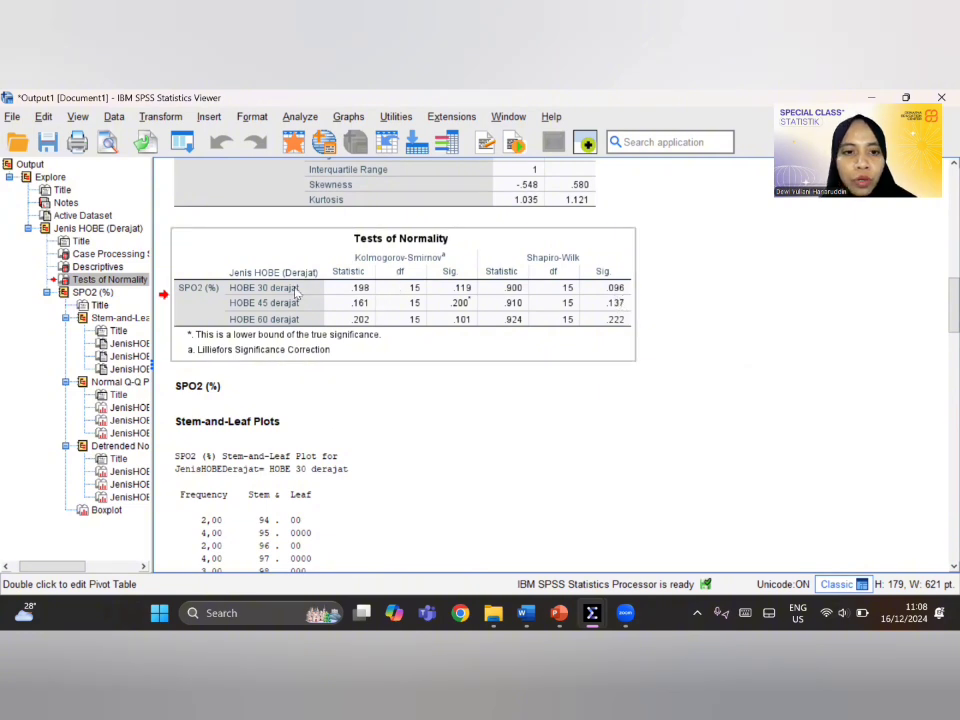
left_click(616, 327)
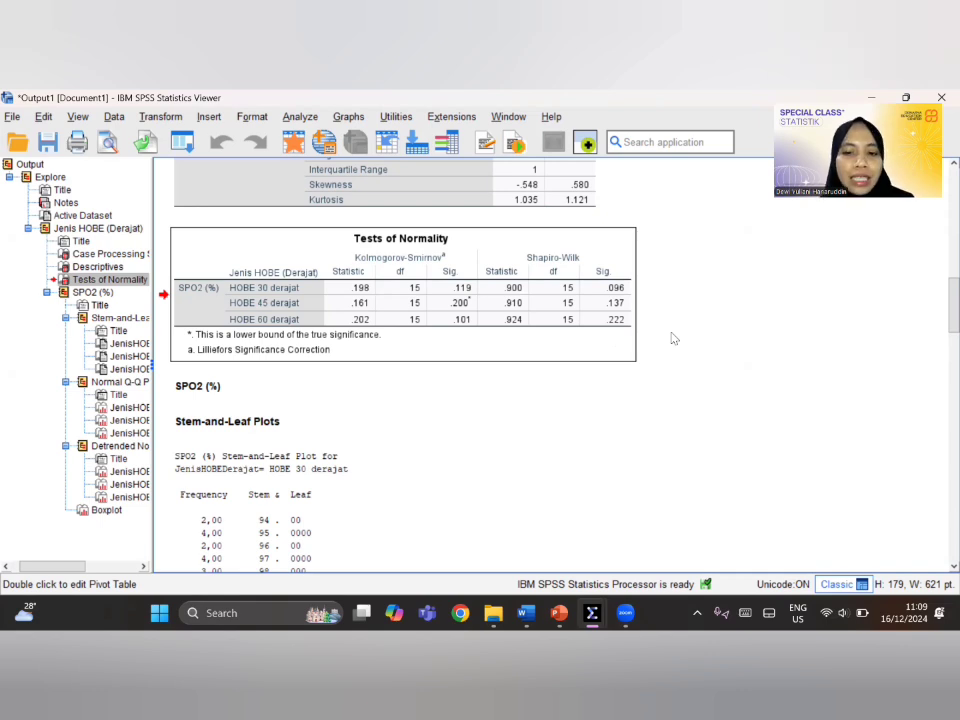
Set up a One-Way ANOVA on the Kasus bebas.sav data with SPO2 (%) as dependent variable and Jenis HOBE (Derajat) as factor.
mouse_move(592, 613)
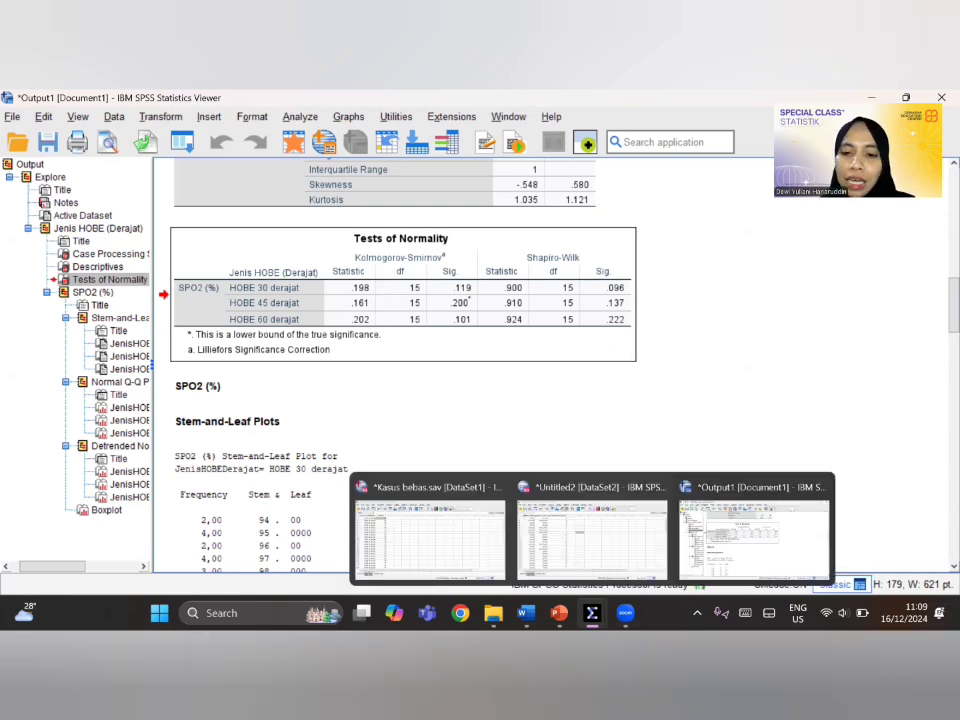
left_click(447, 552)
left_click(165, 231)
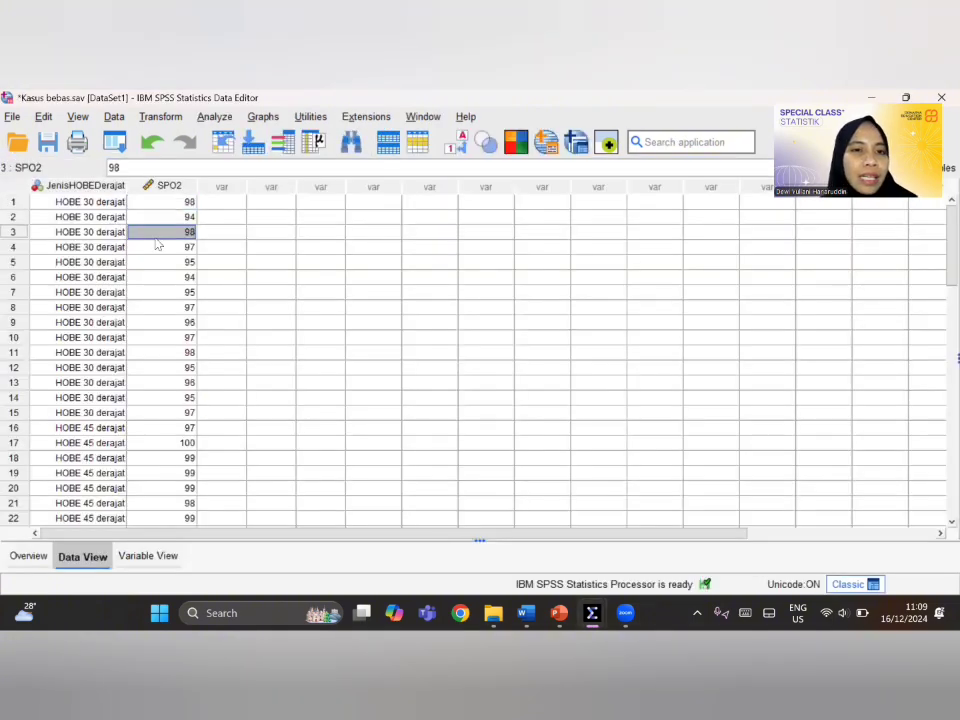
left_click(213, 119)
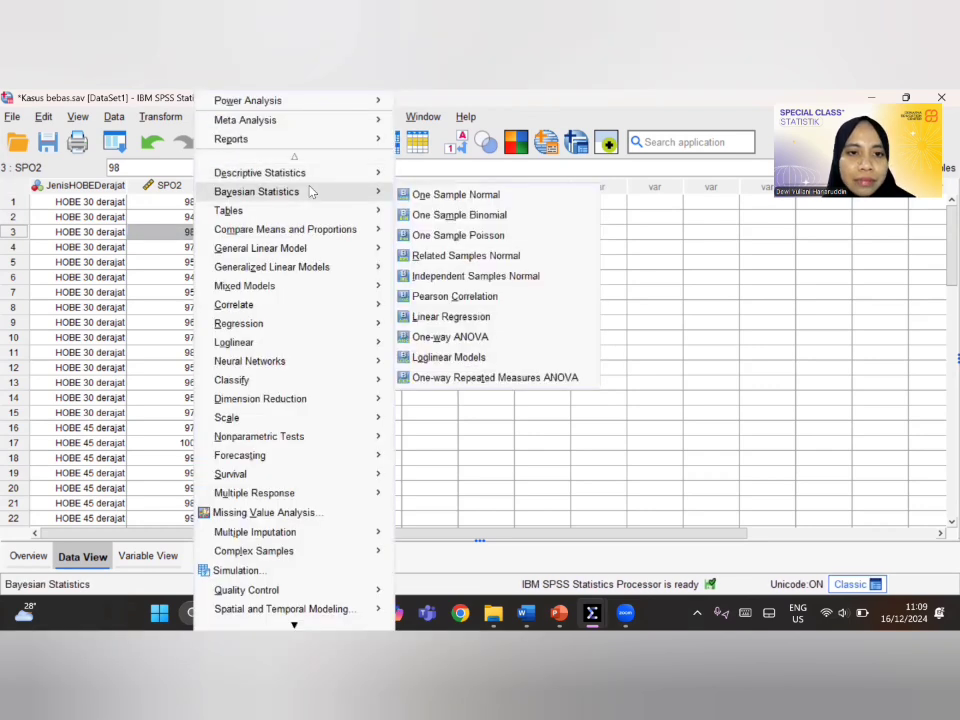
mouse_move(350, 232)
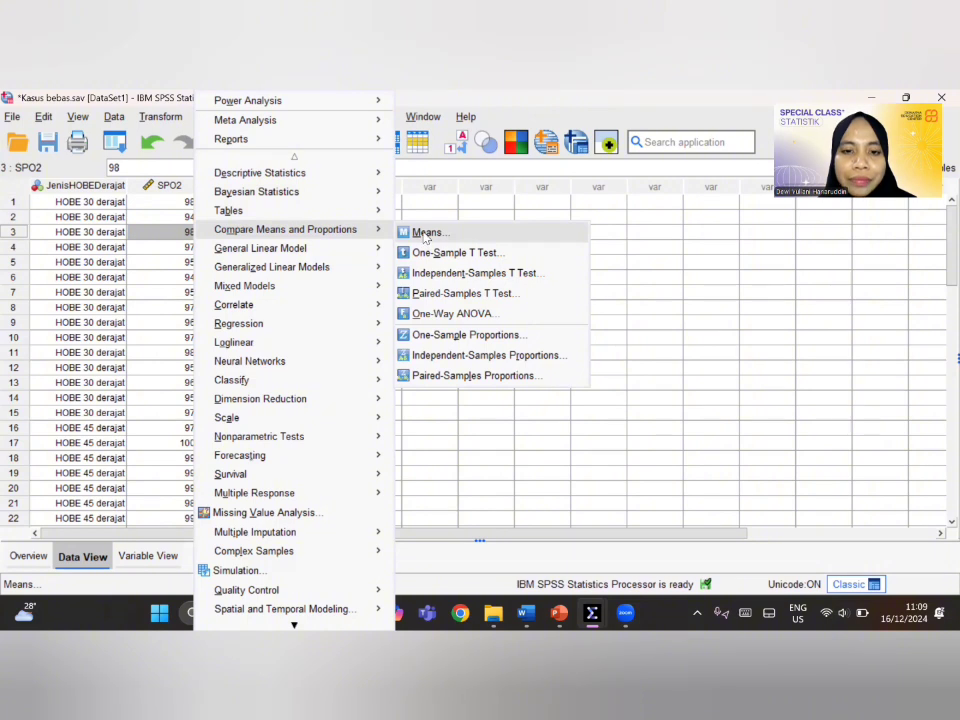
left_click(530, 322)
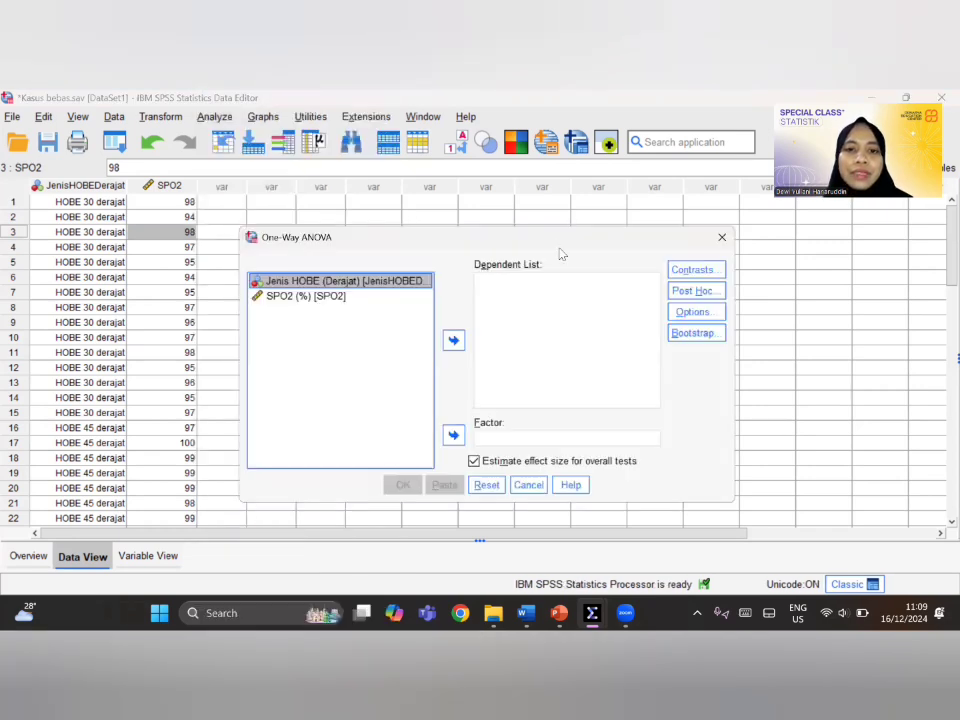
left_click_drag(557, 239, 546, 165)
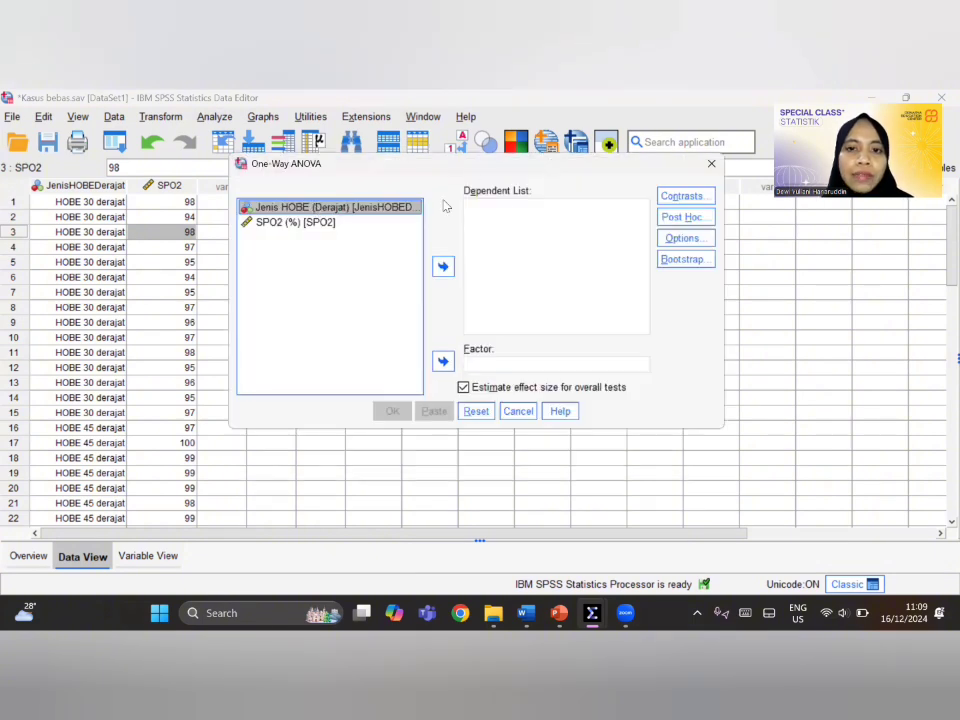
left_click(320, 226)
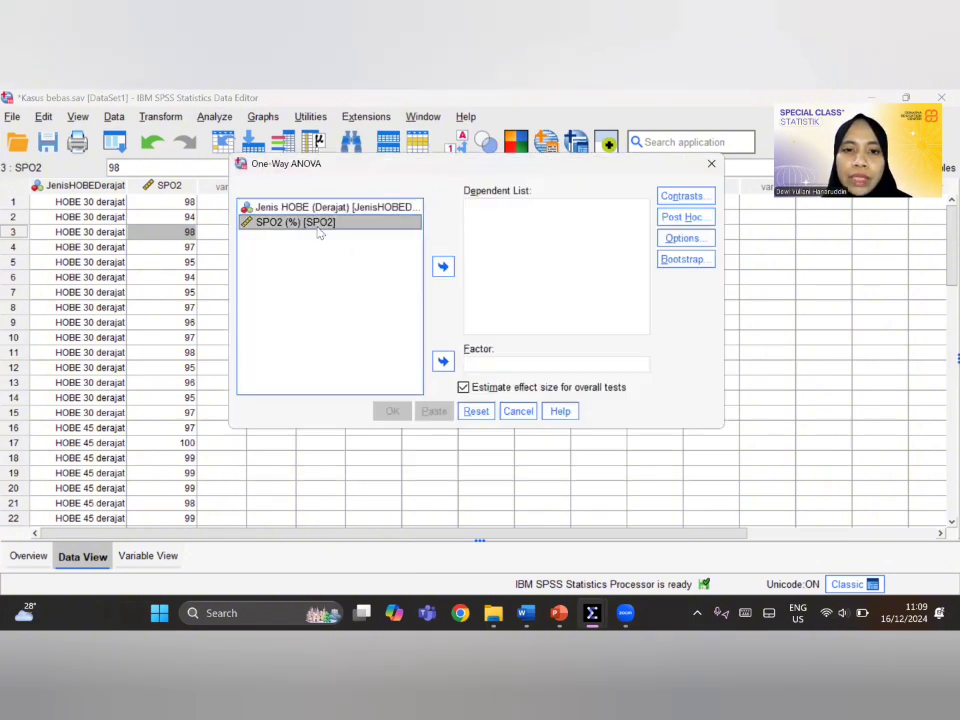
left_click(443, 267)
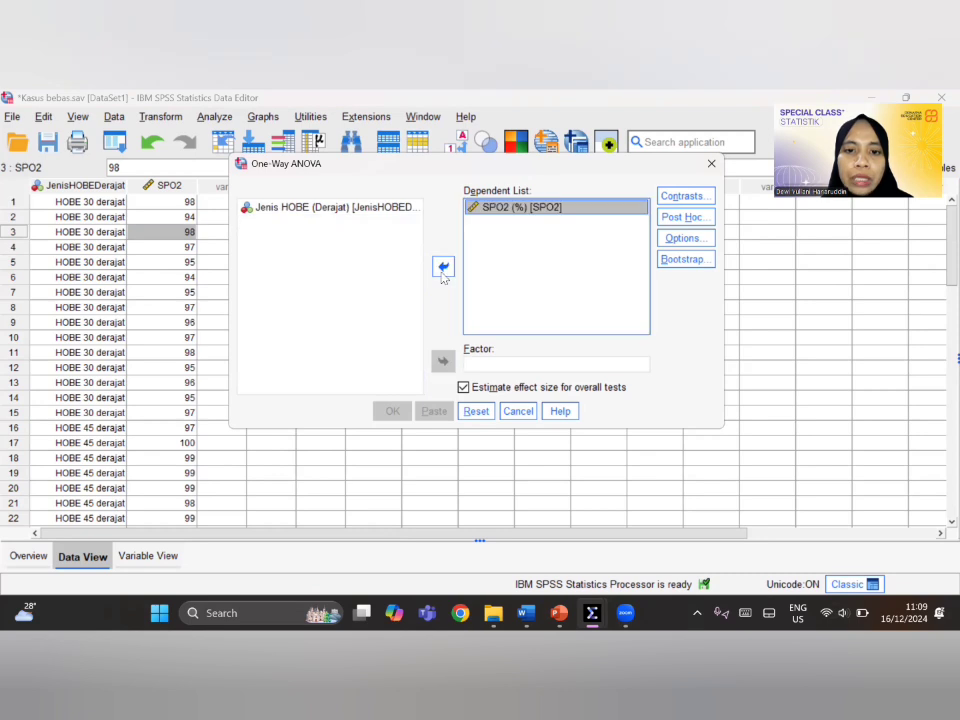
right_click(377, 208)
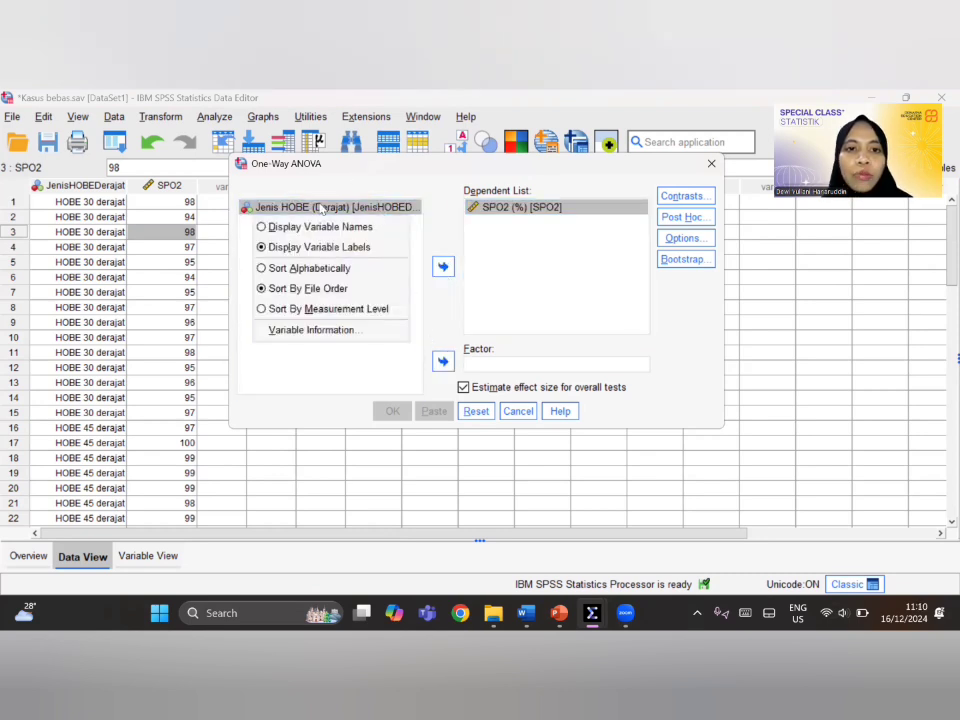
left_click(333, 207)
left_click(444, 361)
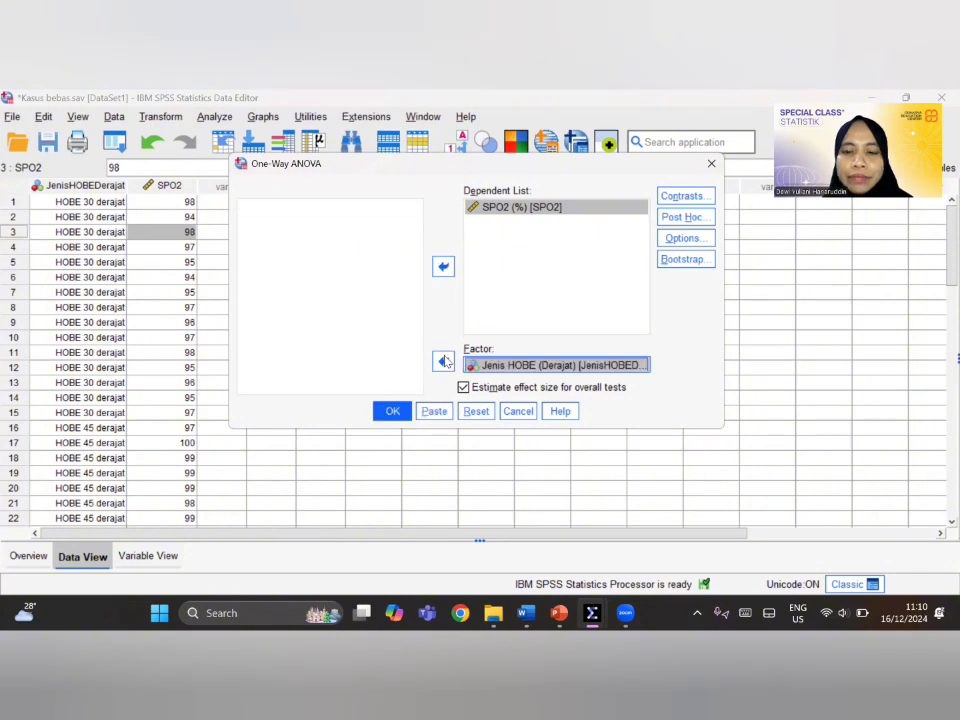
Choose Bonferroni as the only post hoc multiple comparison test for the One-Way ANOVA.
left_click(667, 221)
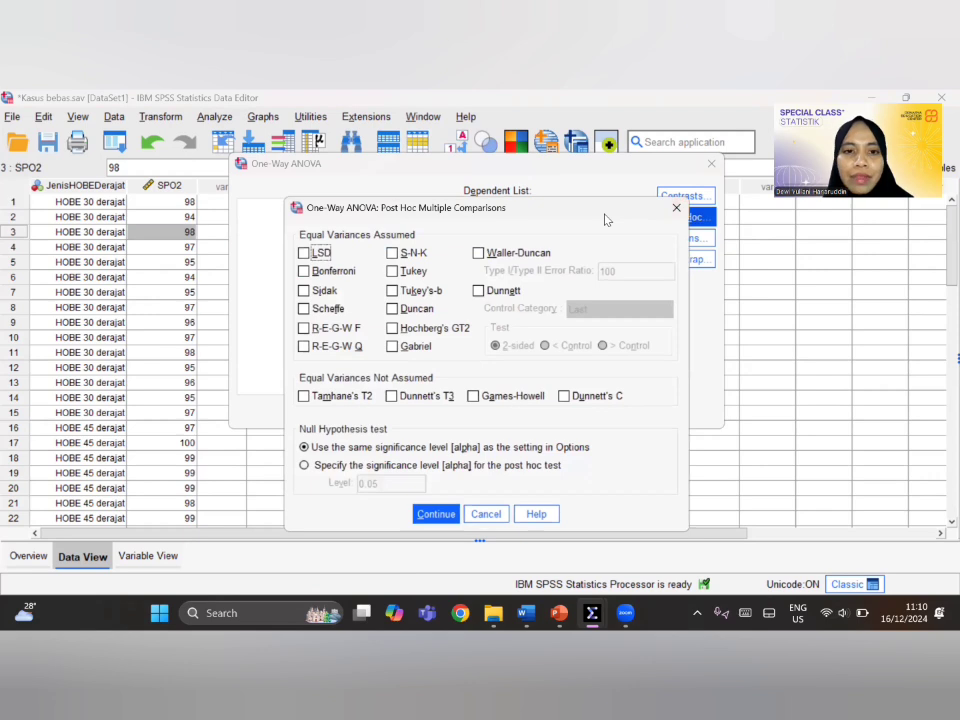
left_click_drag(605, 214, 613, 174)
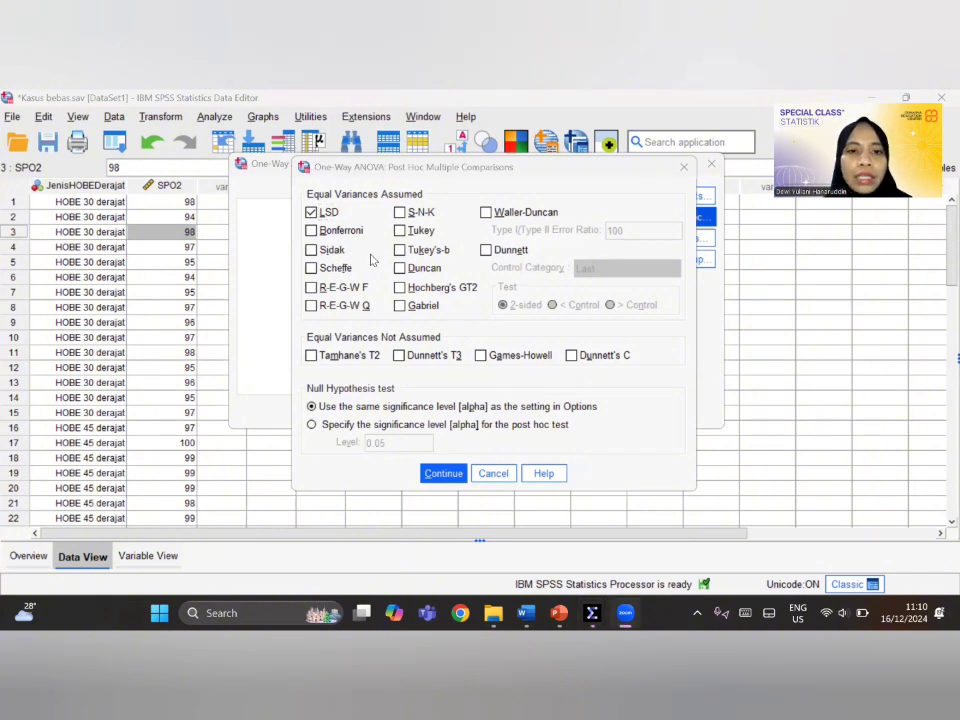
left_click(312, 231)
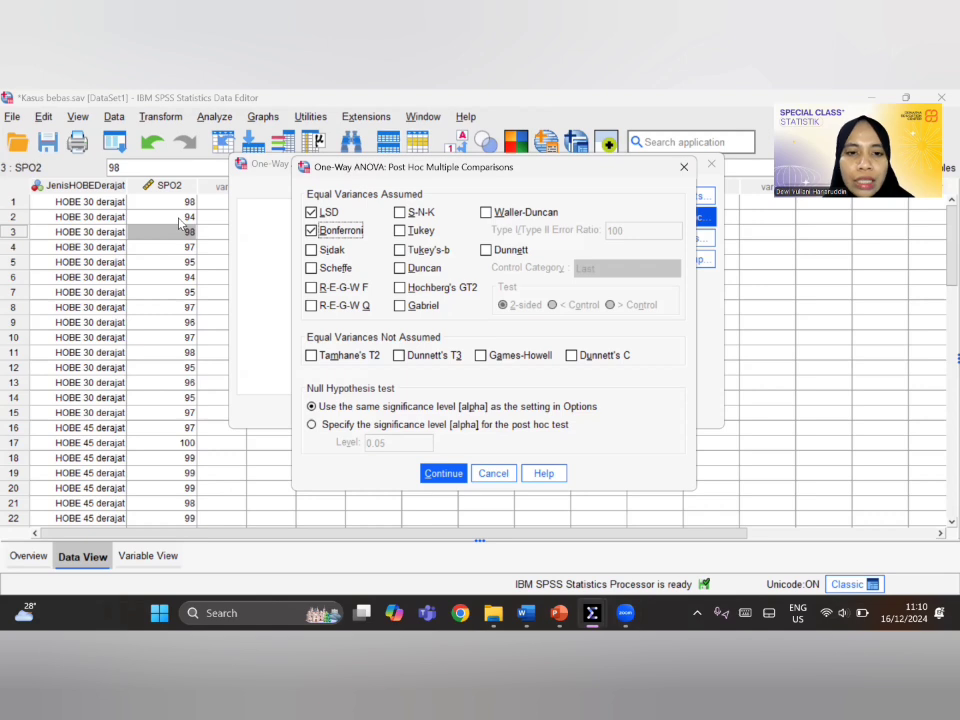
left_click(311, 213)
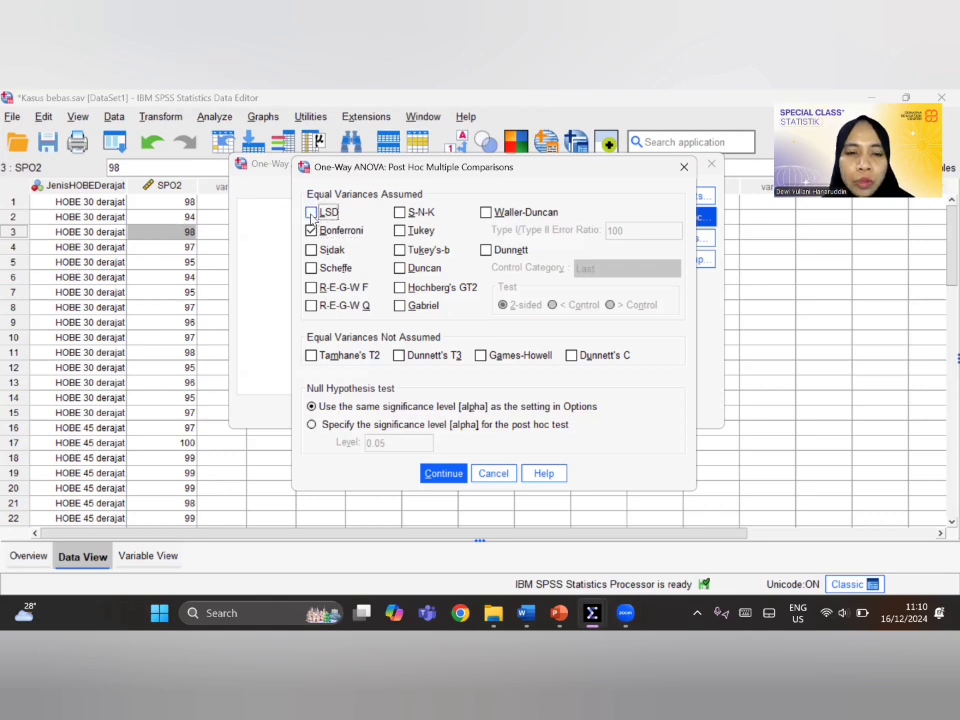
left_click(444, 474)
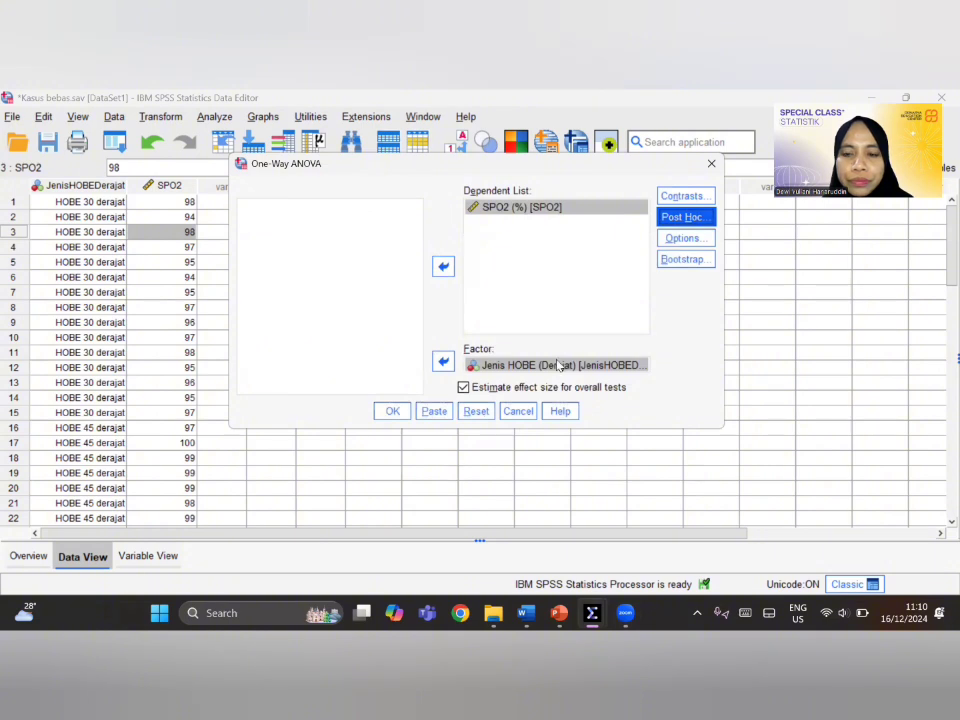
Include descriptive statistics and the homogeneity of variance test in the One-Way ANOVA and run it.
left_click(684, 246)
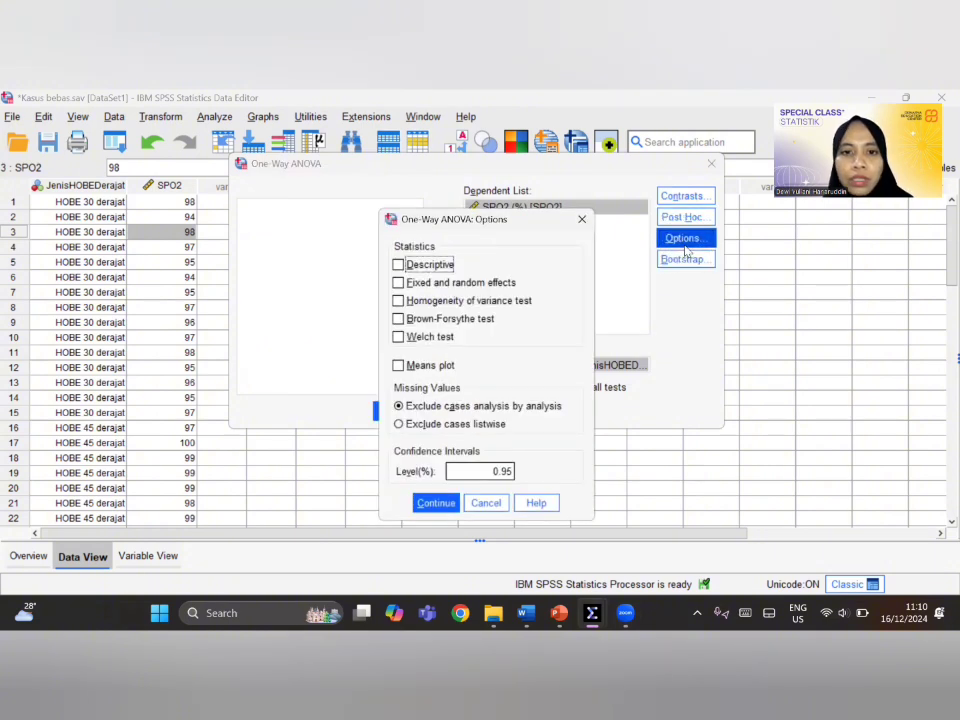
left_click(397, 264)
left_click(399, 300)
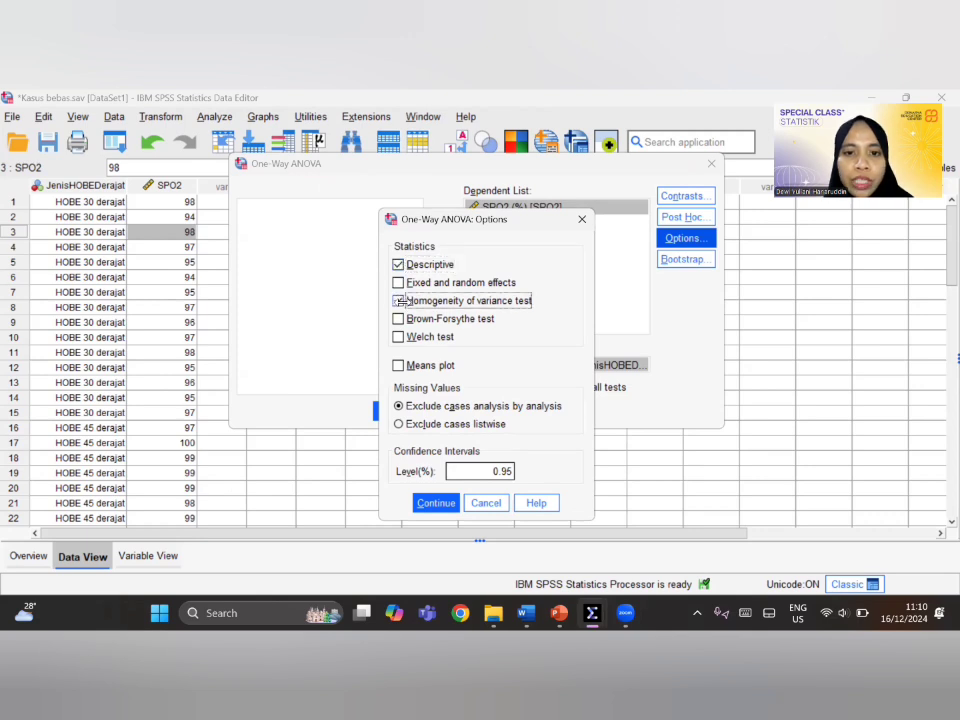
left_click(436, 502)
left_click(397, 406)
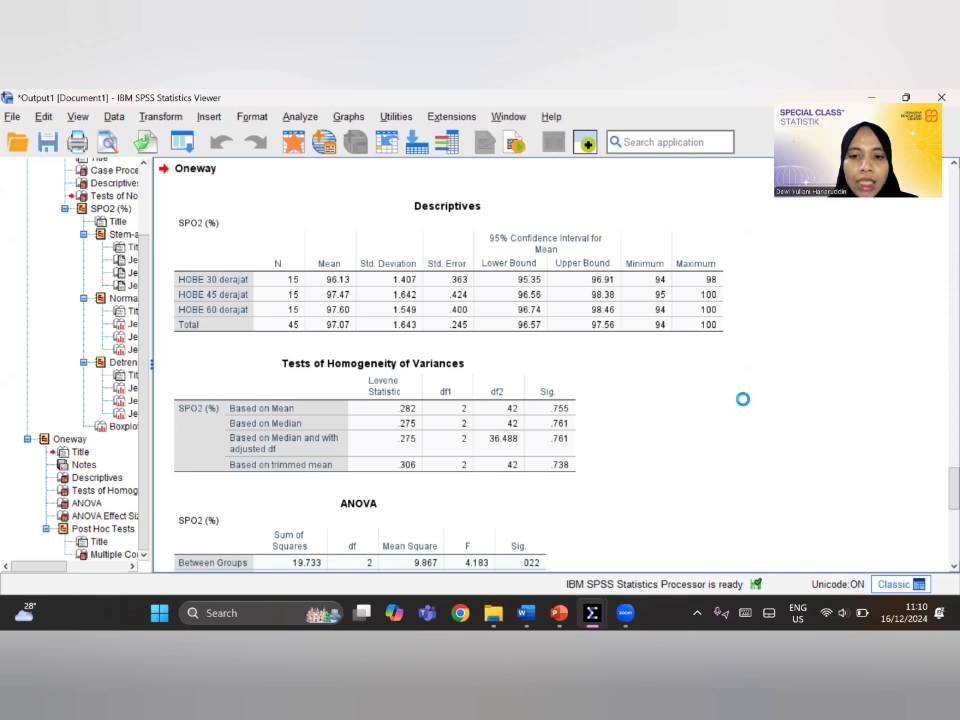
Examine the Oneway output, from the Descriptives and Tests of Homogeneity of Variances to the ANOVA, effect sizes and Bonferroni Multiple Comparisons tables.
left_click(557, 377)
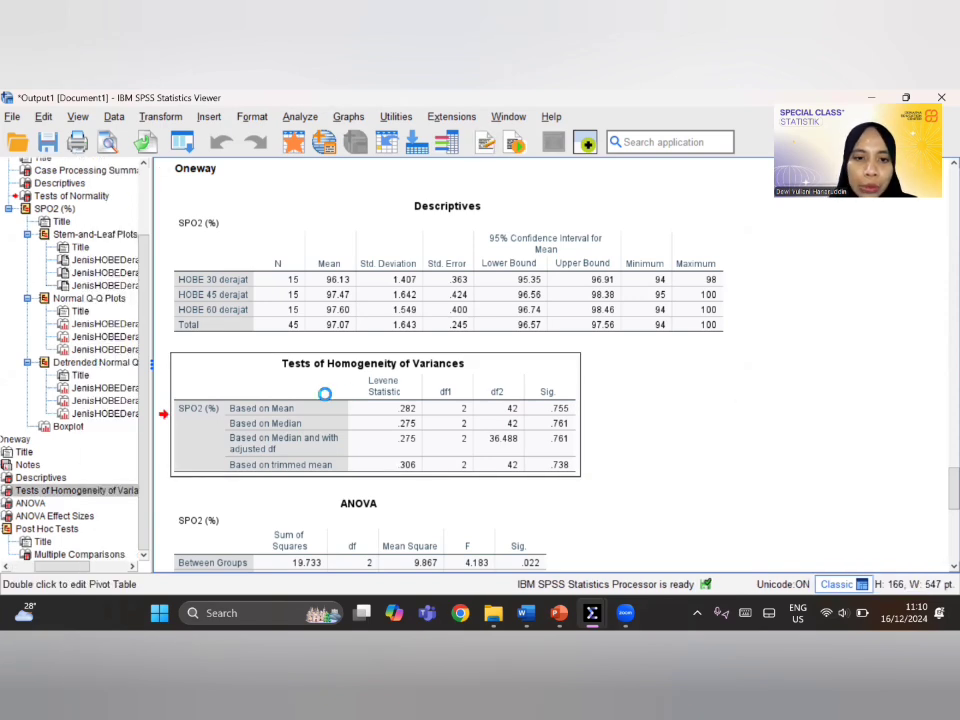
left_click(369, 292)
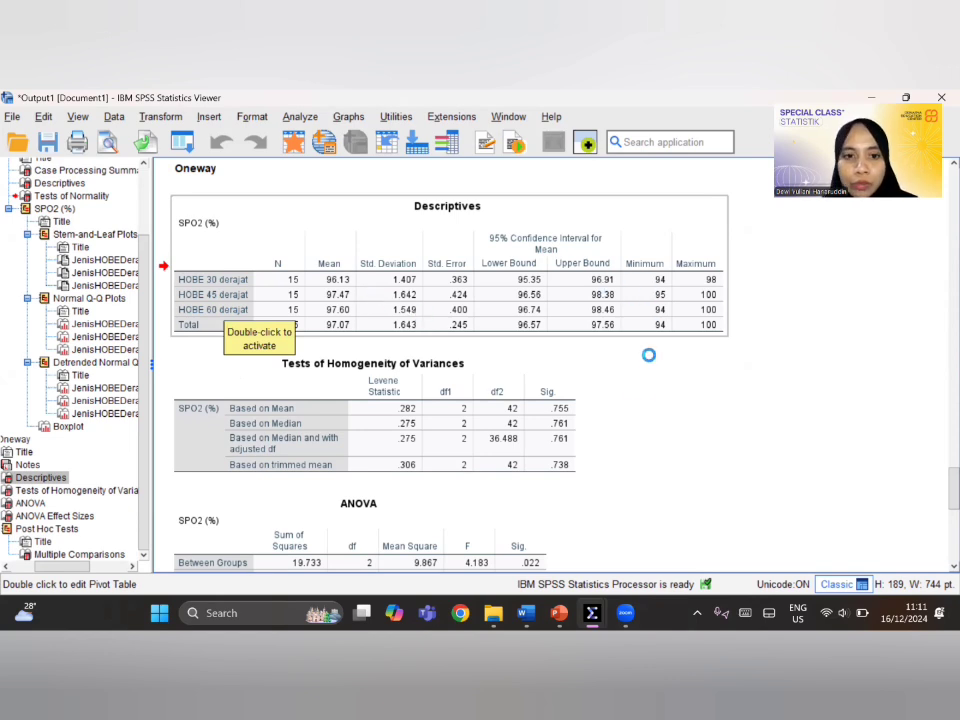
left_click(493, 394)
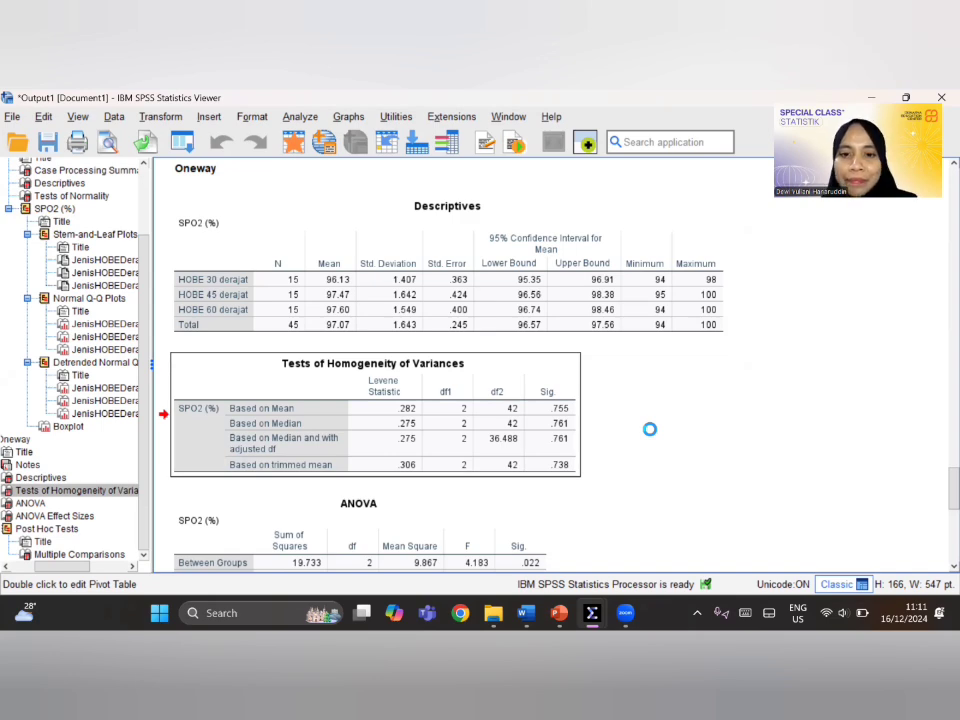
scroll(650, 429, "down", 3)
scroll(650, 429, "down", 9)
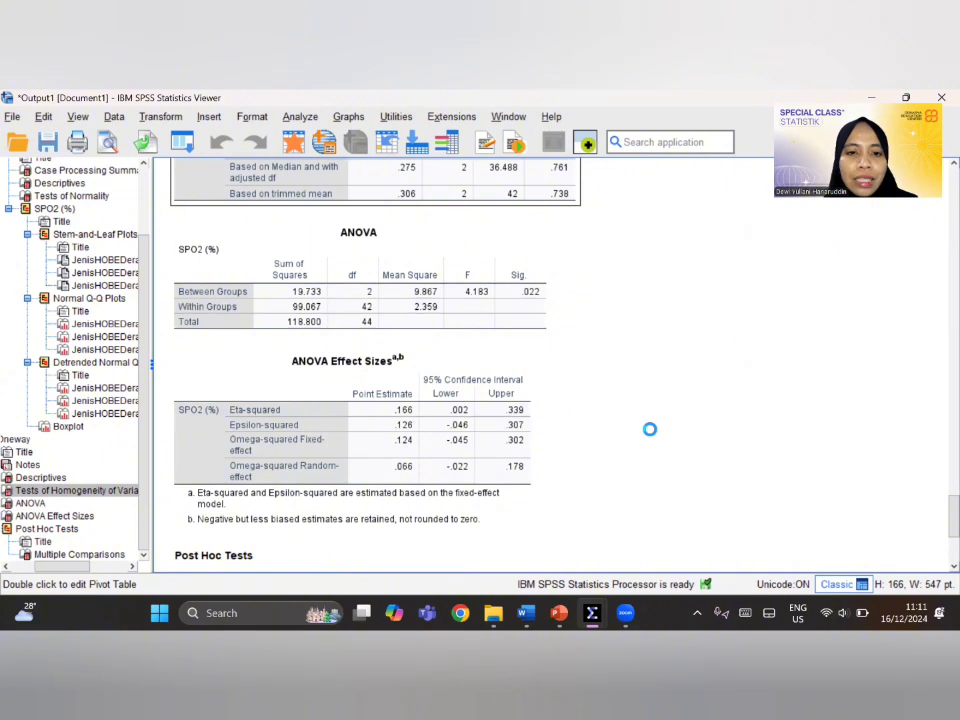
left_click(516, 326)
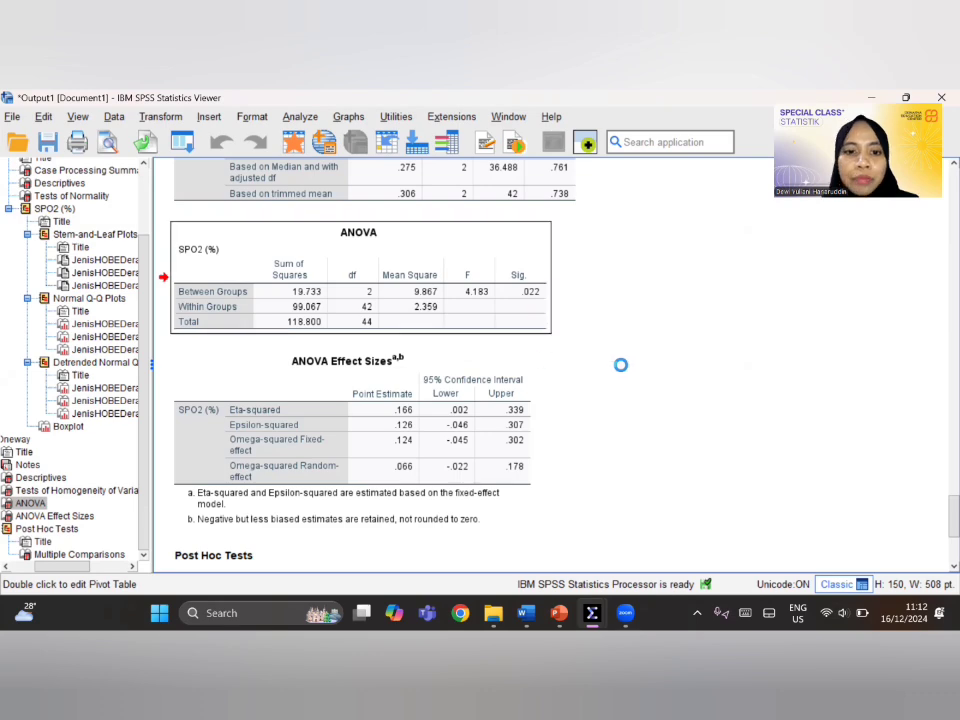
scroll(621, 365, "down", 2)
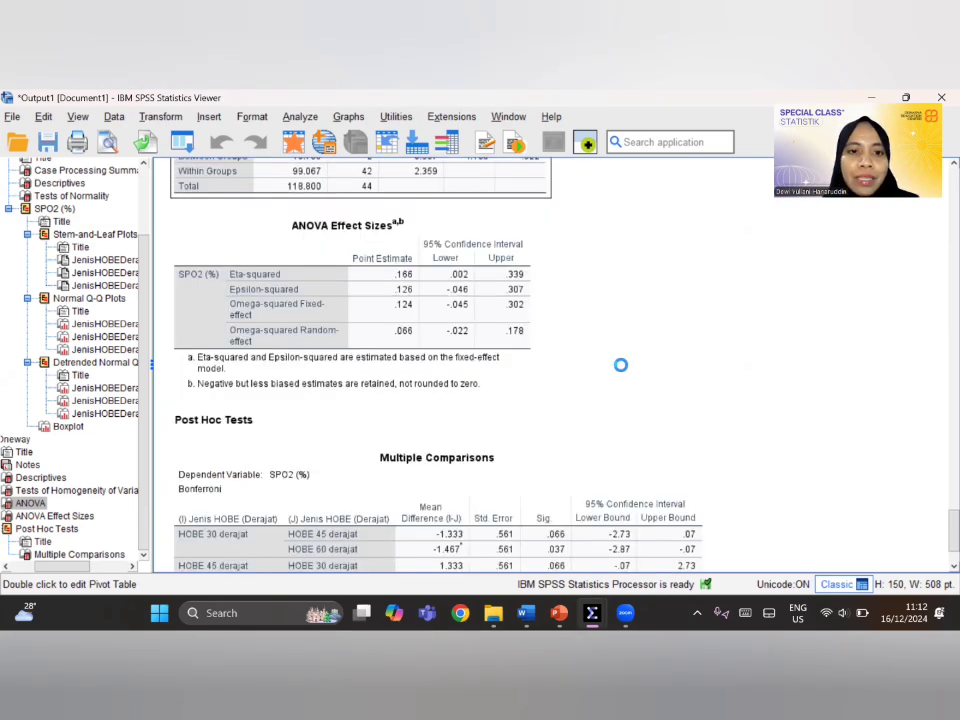
left_click(465, 279)
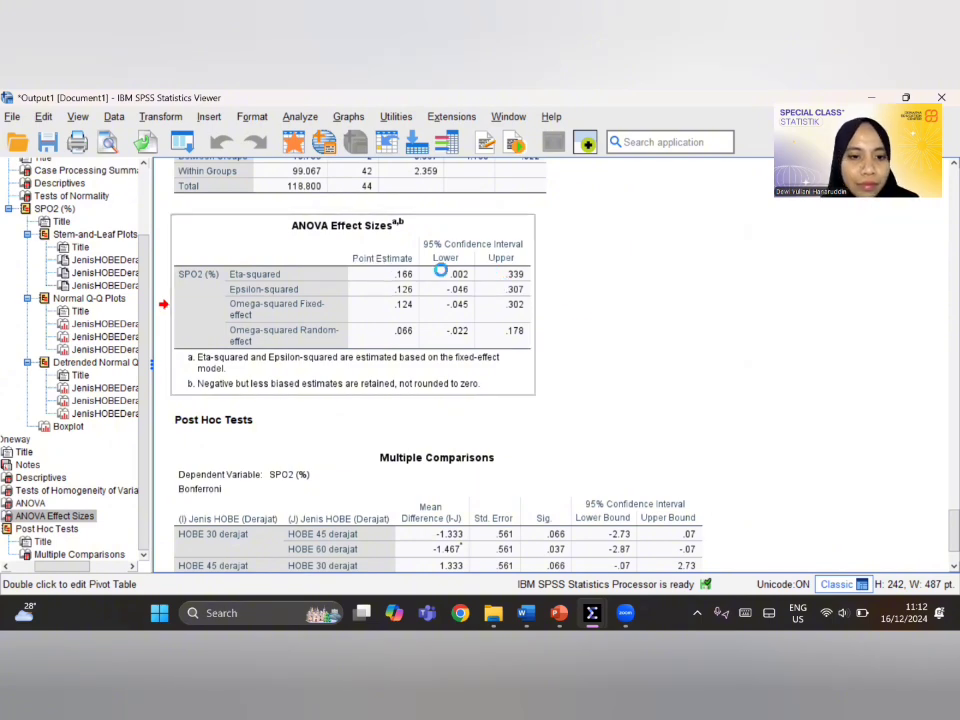
scroll(470, 386, "down", 2)
scroll(471, 387, "down", 1)
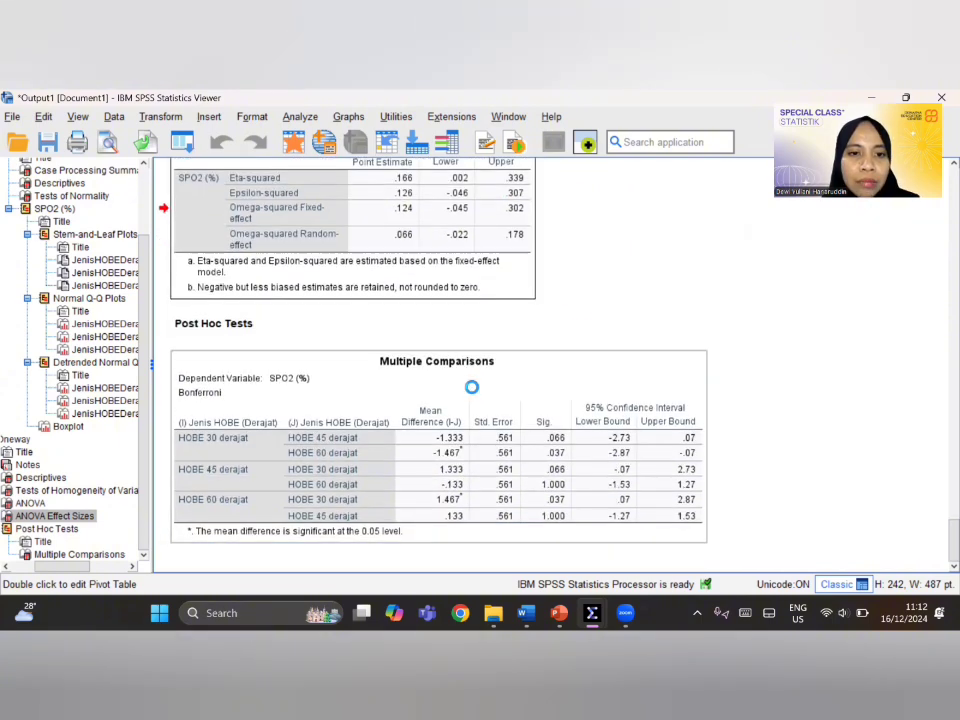
left_click(471, 387)
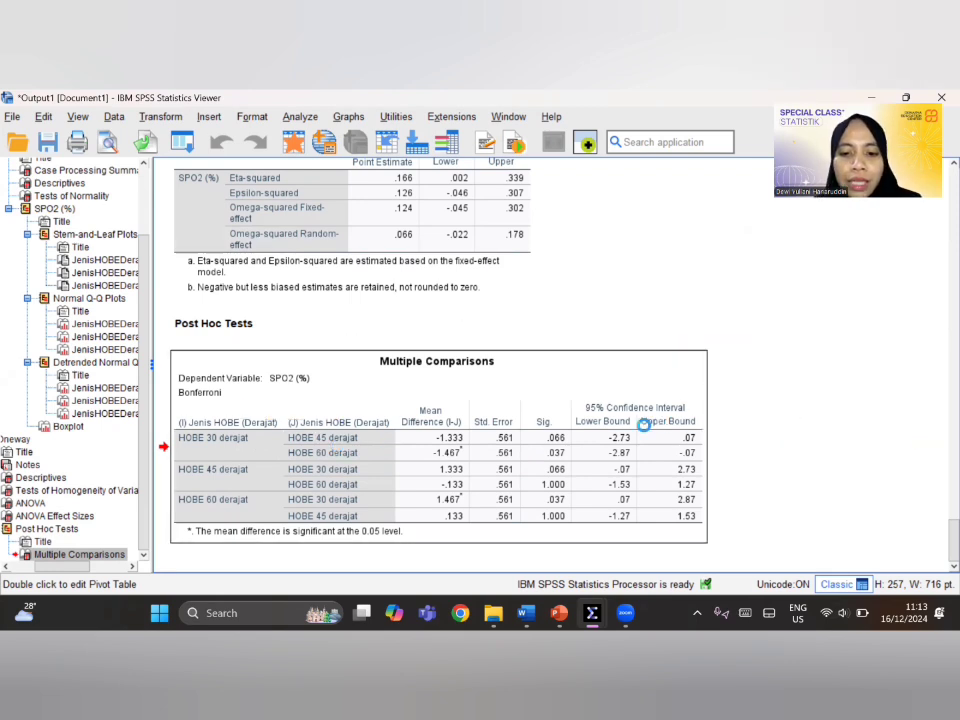
Switch to the Materi pertemuan 11 presentation in PowerPoint and view the One-way Anova example output and reporting slides, 5 and 6.
mouse_move(559, 613)
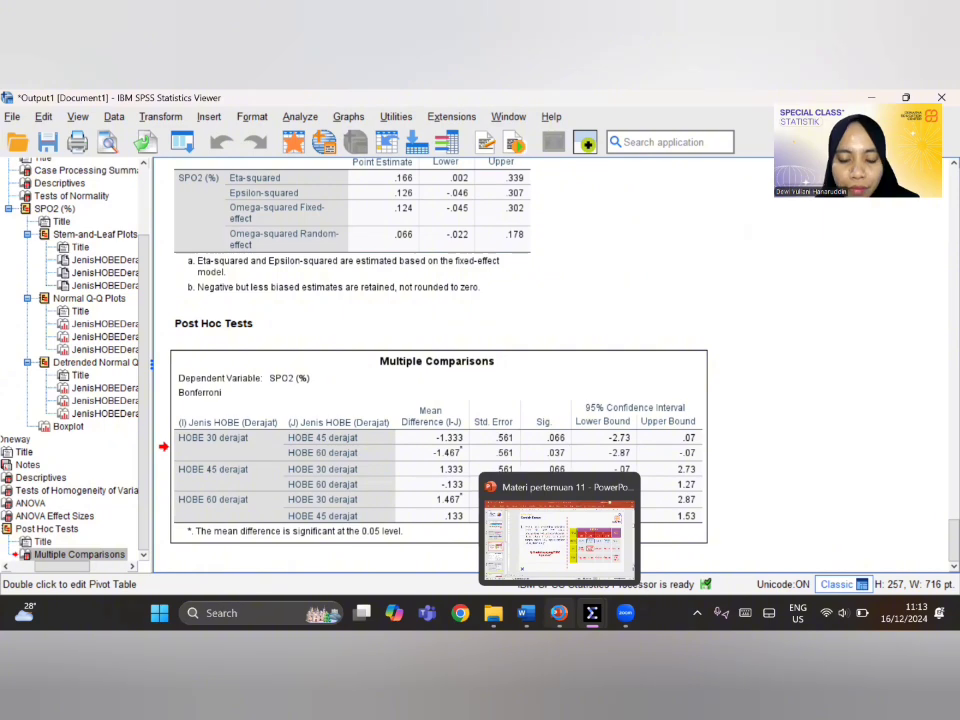
left_click(559, 535)
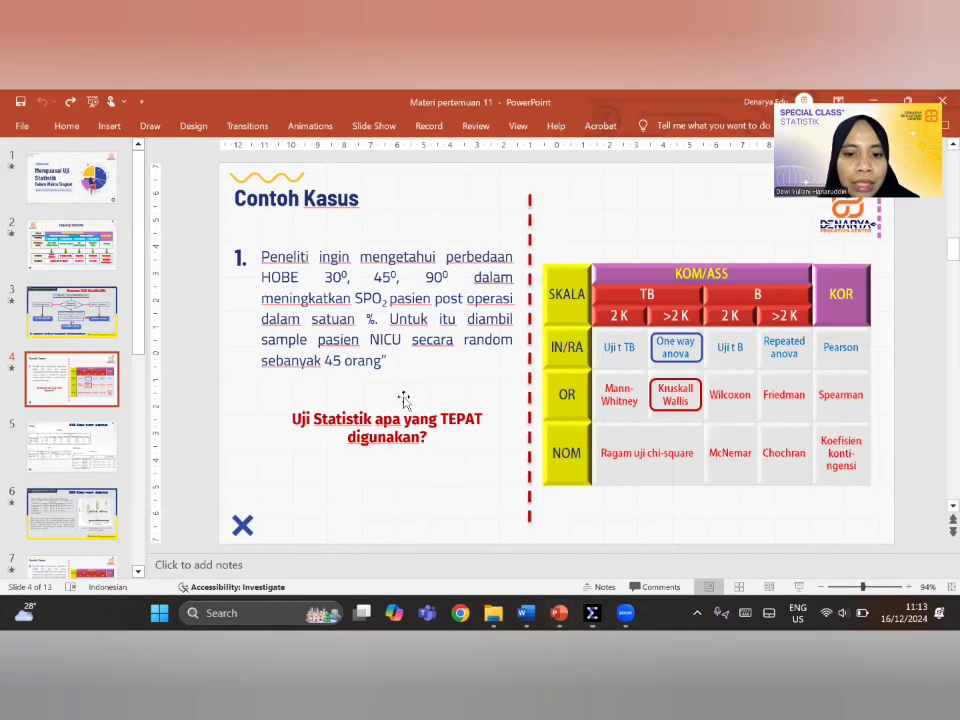
left_click(85, 437)
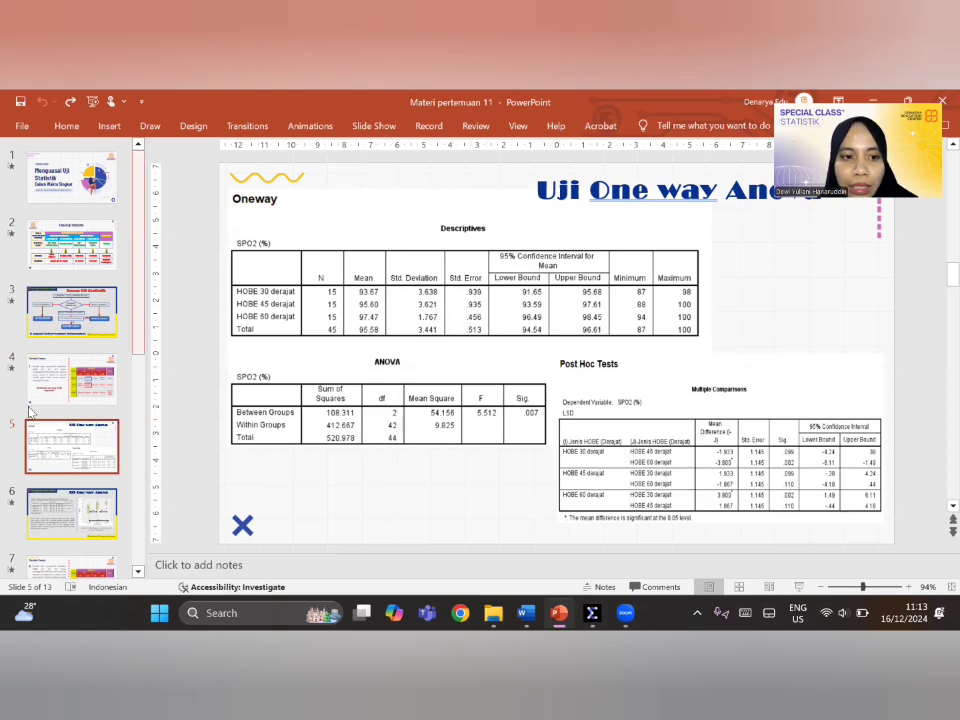
left_click(38, 535)
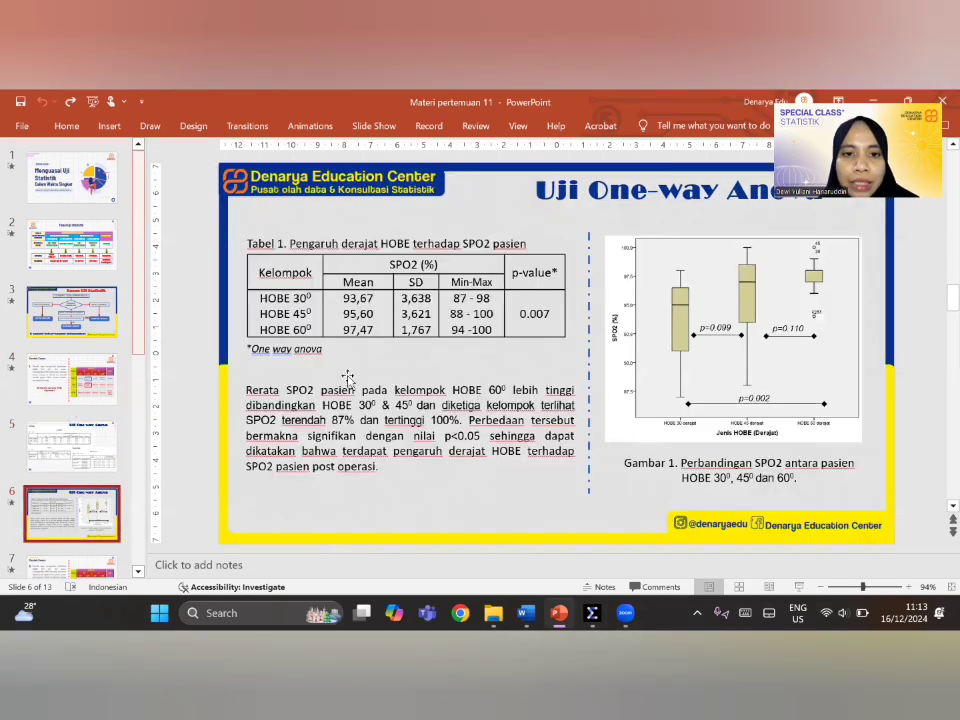